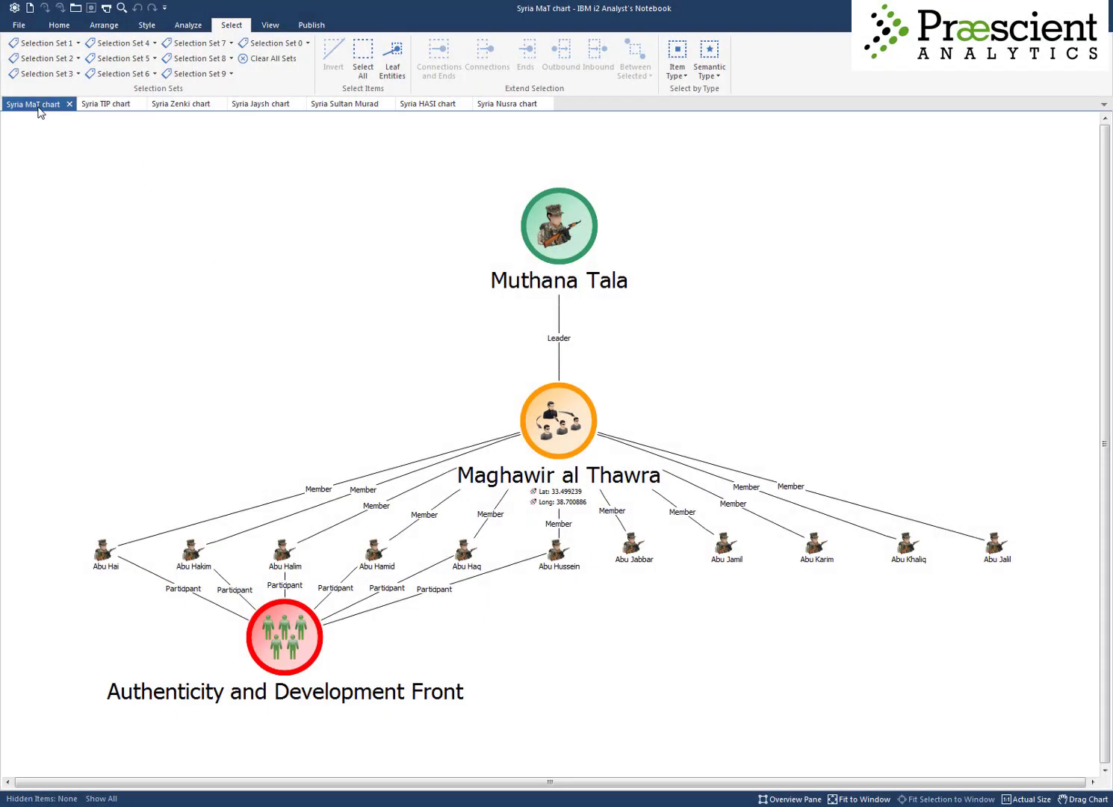
Flip through the Syria TIP, Zenki, Jaysh, Sultan Murad, HASI and Nusra charts in turn.
click(95, 106)
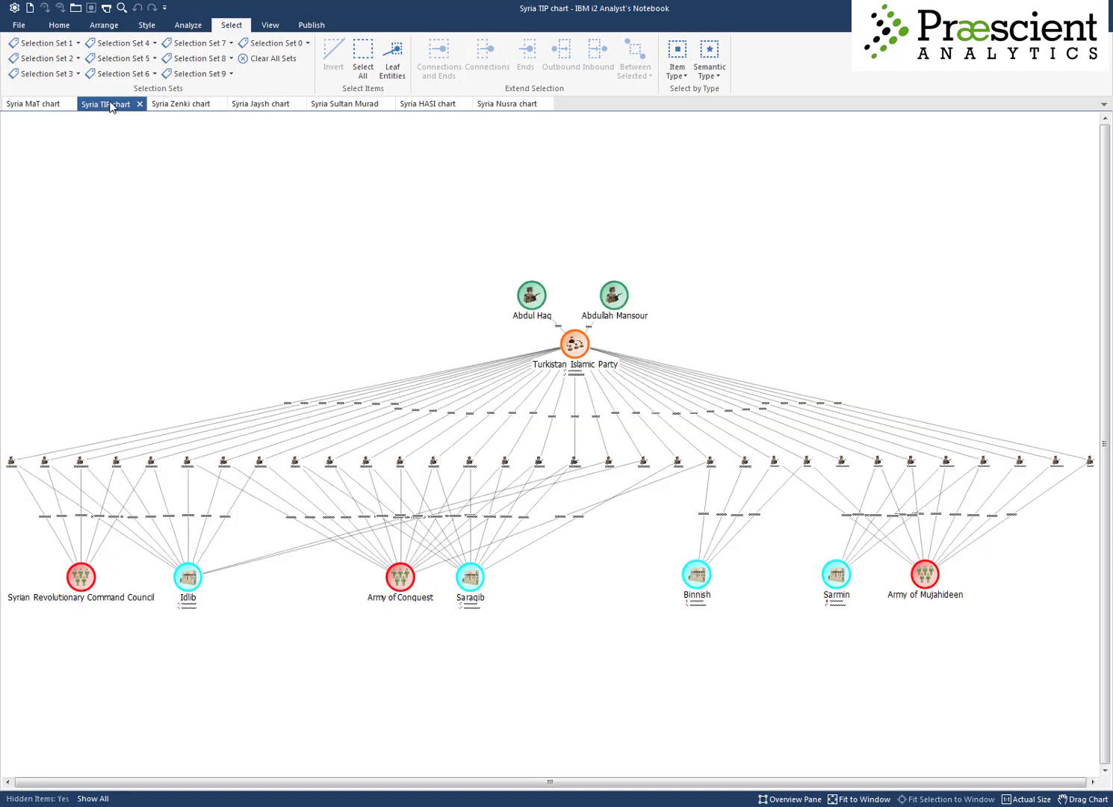
click(174, 106)
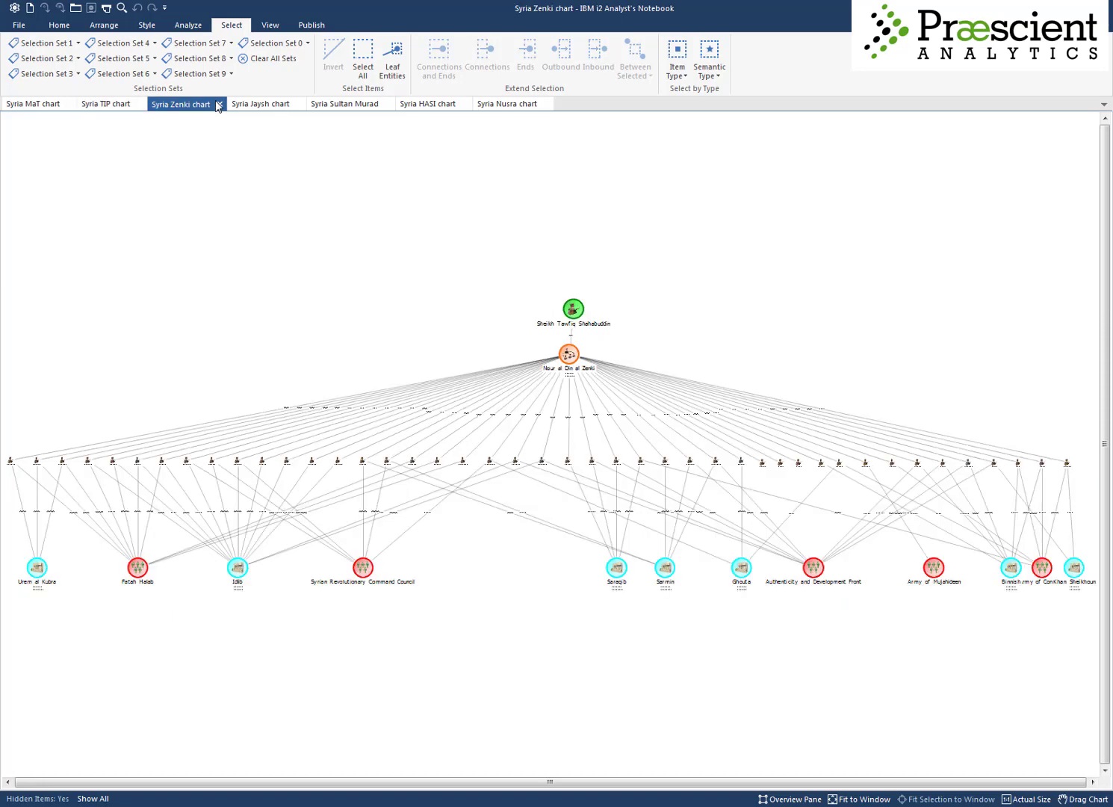
click(256, 105)
click(326, 105)
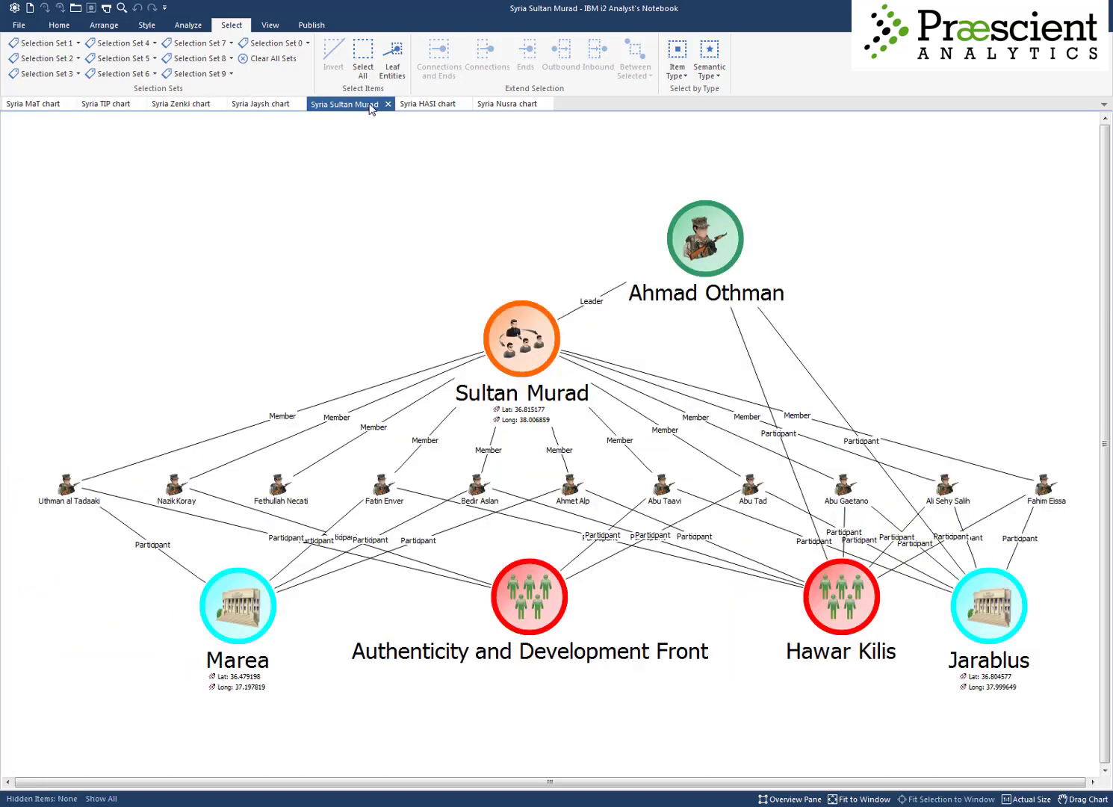
click(427, 105)
click(484, 106)
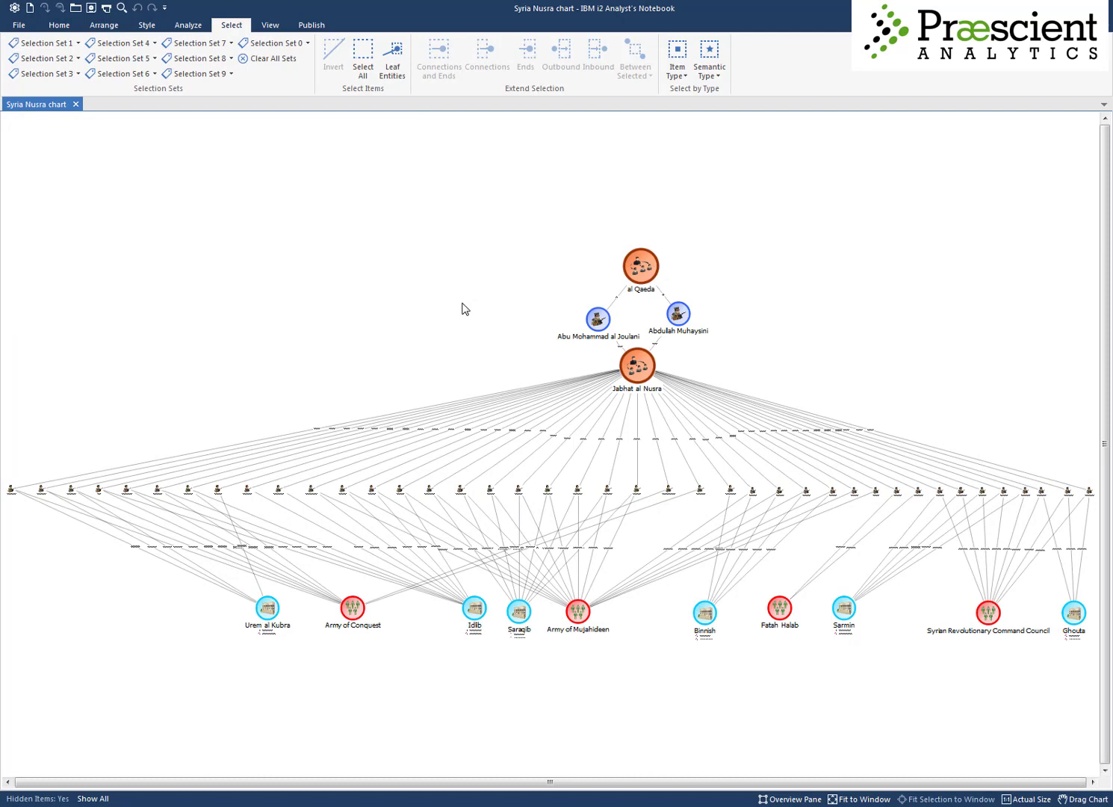
drag(421, 472, 652, 667)
click(703, 699)
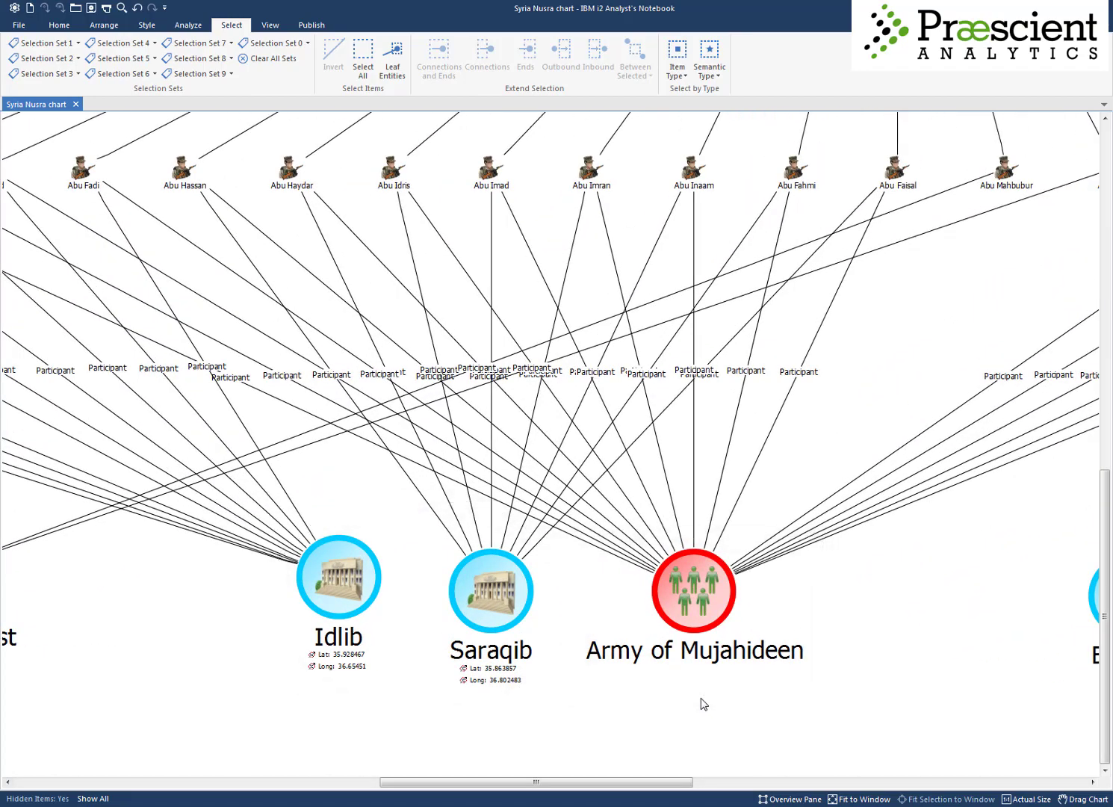
click(844, 798)
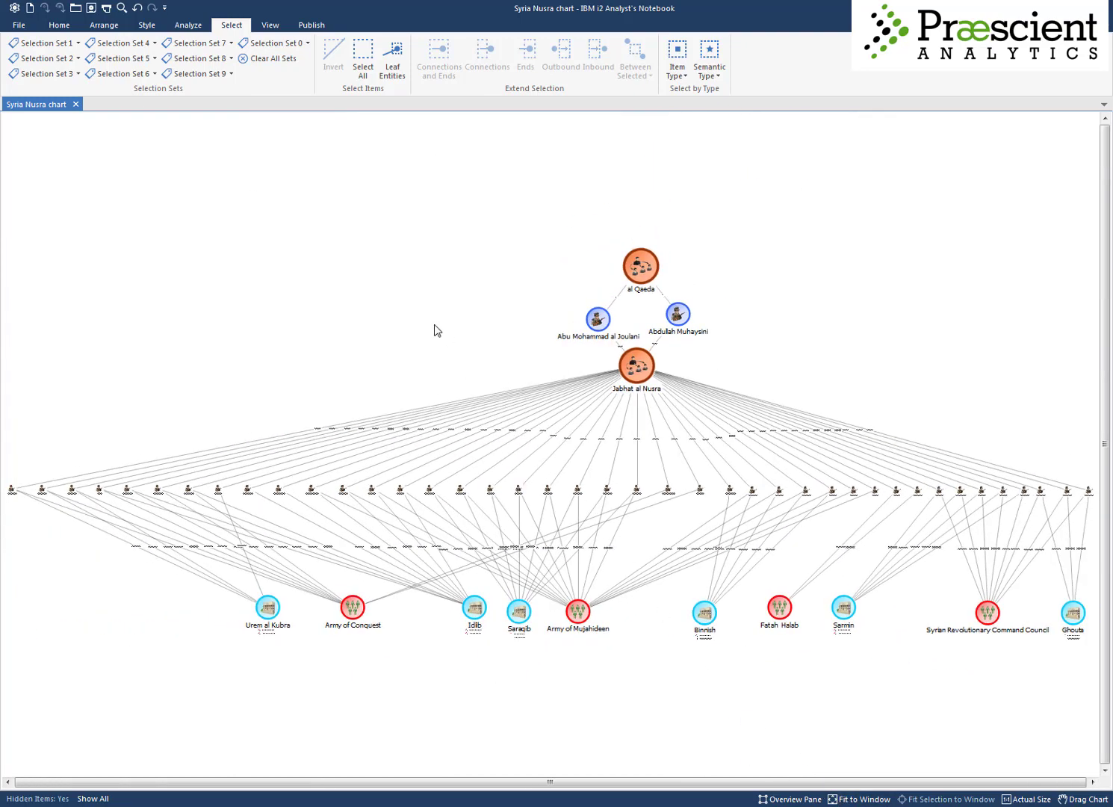
drag(556, 235, 731, 415)
click(772, 448)
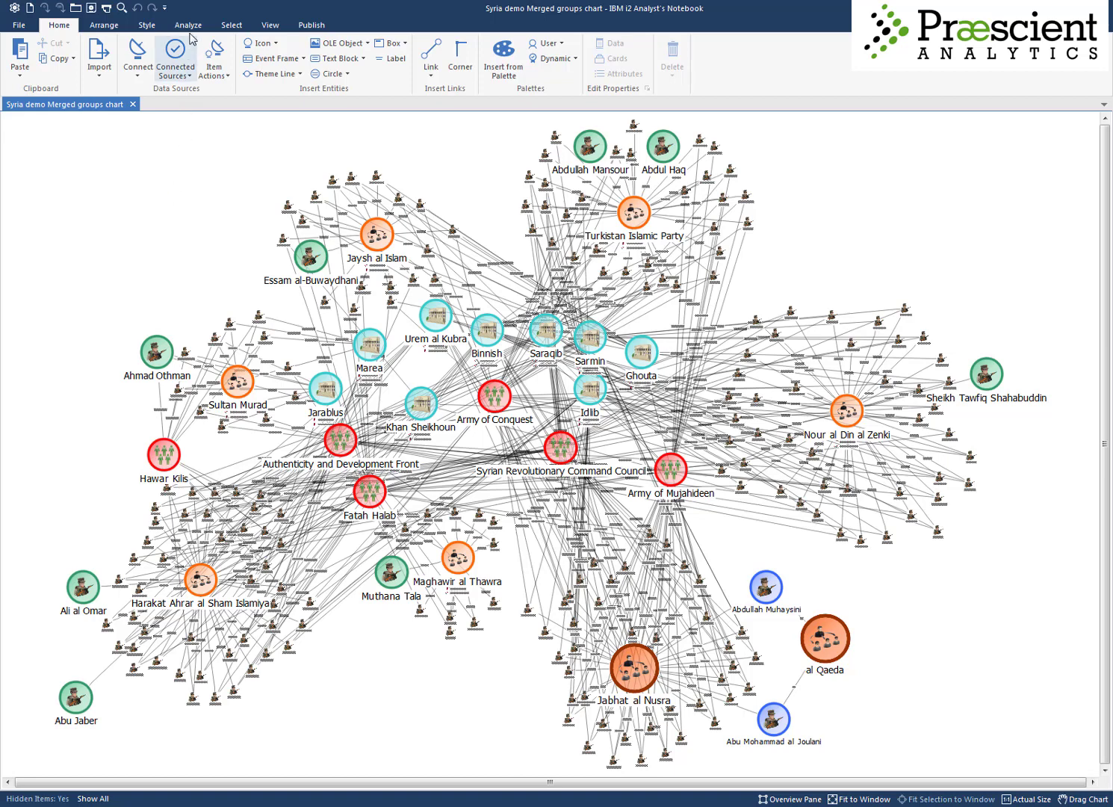
Select all Government entities, then add all Group of People entities, by item type.
click(220, 26)
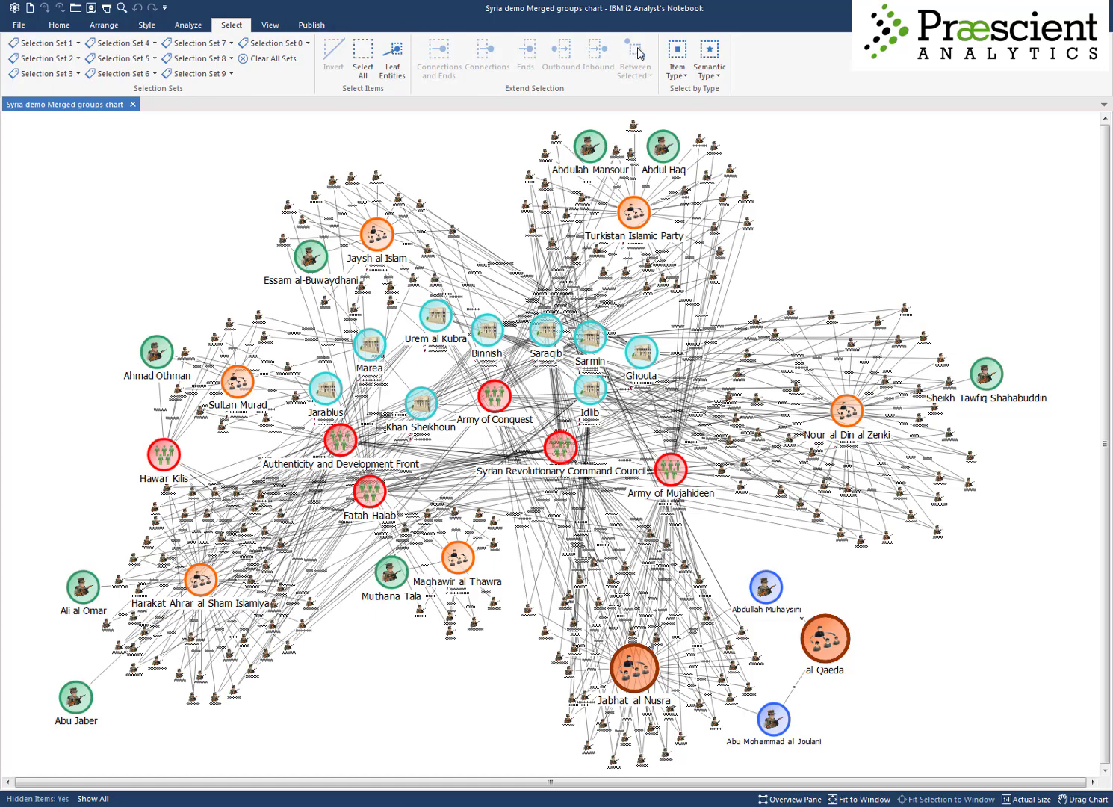
click(677, 58)
click(689, 120)
click(677, 52)
click(695, 134)
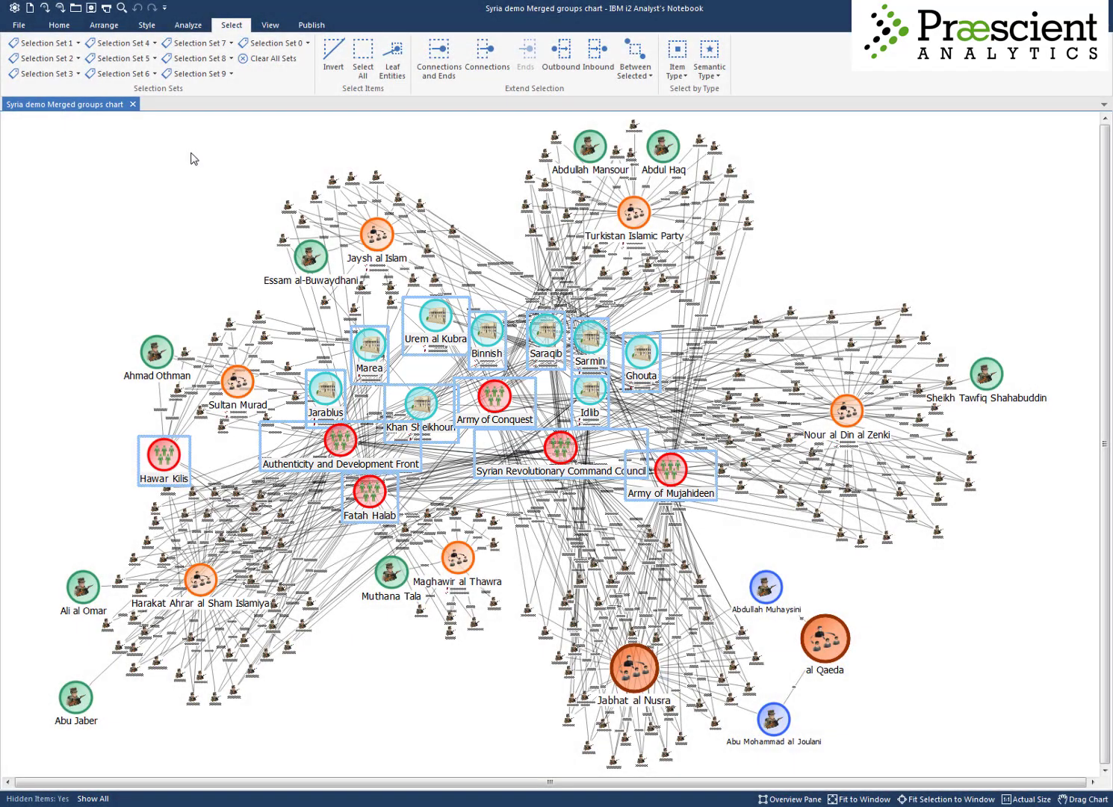
List the most connected entities, restricted to the selected entities.
click(189, 26)
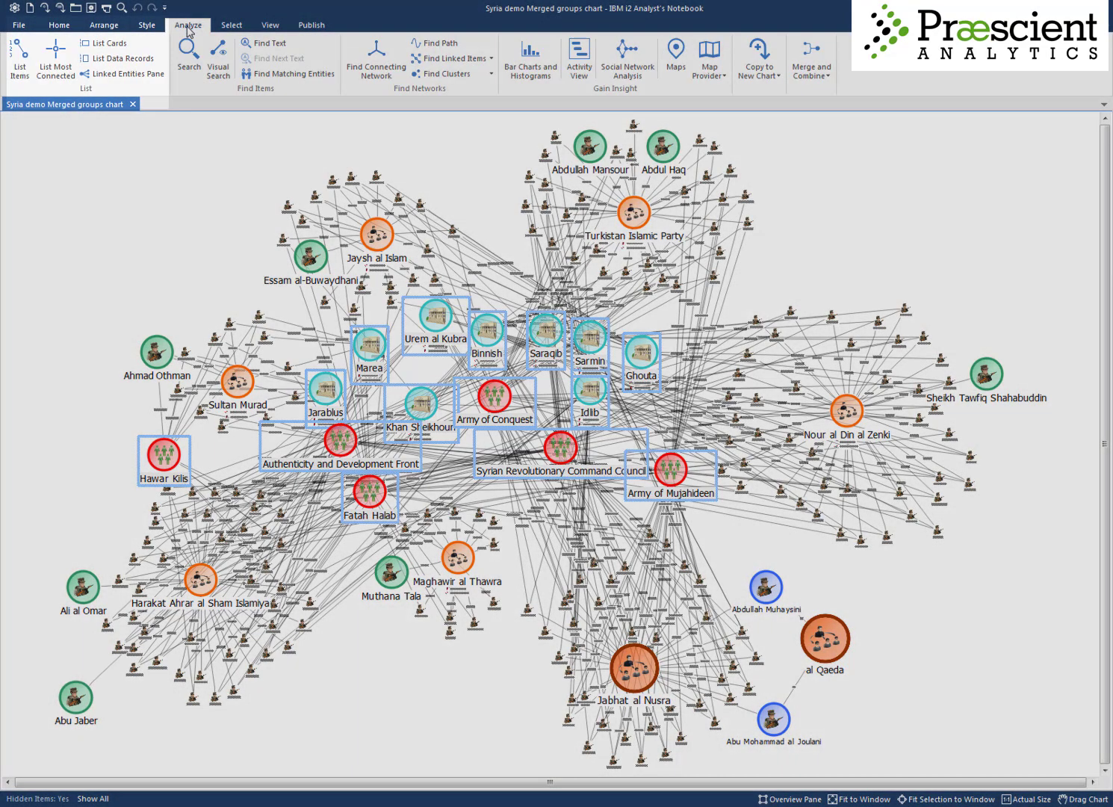
click(56, 58)
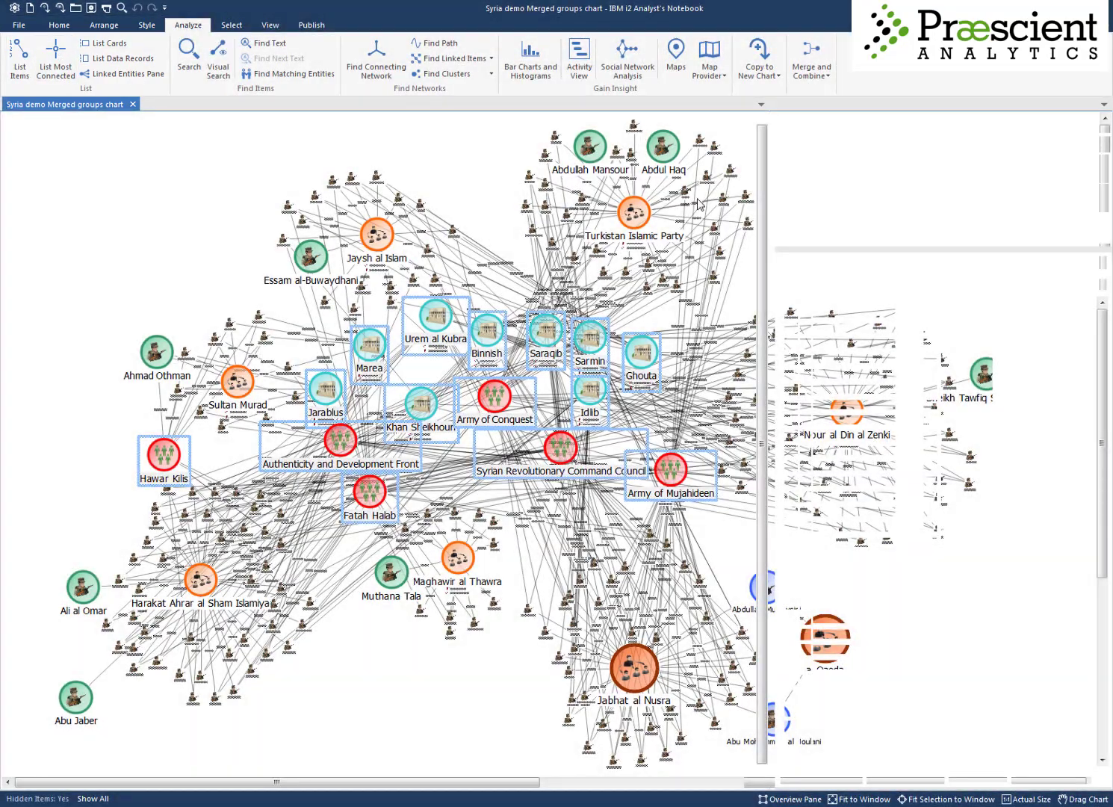
click(800, 262)
click(806, 280)
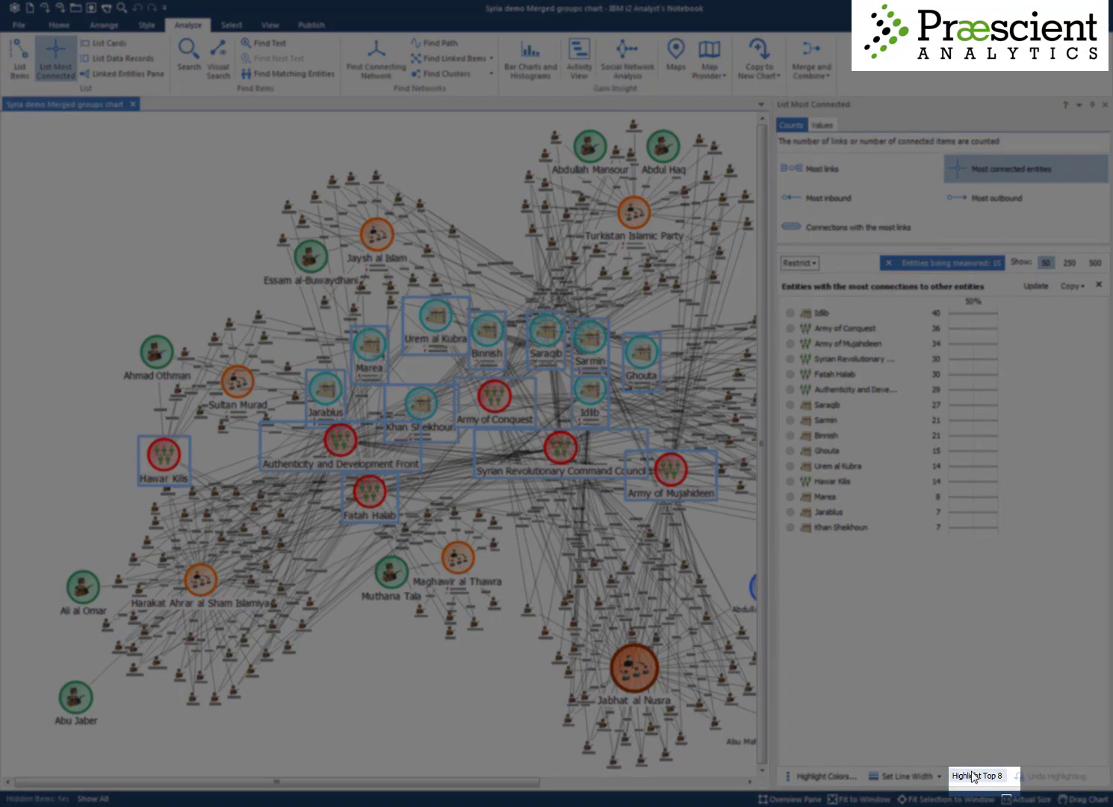
Highlight the top 8 most connected, then clear the selection, remove the highlighting and close the results.
click(974, 775)
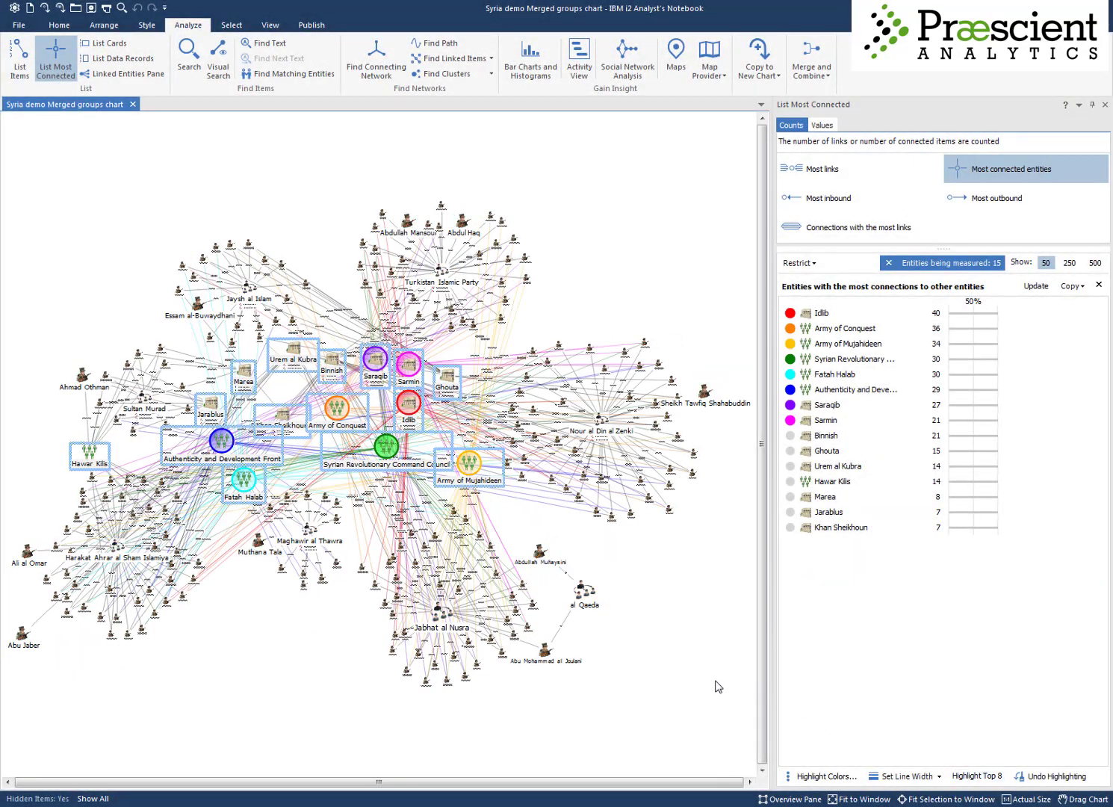
click(713, 684)
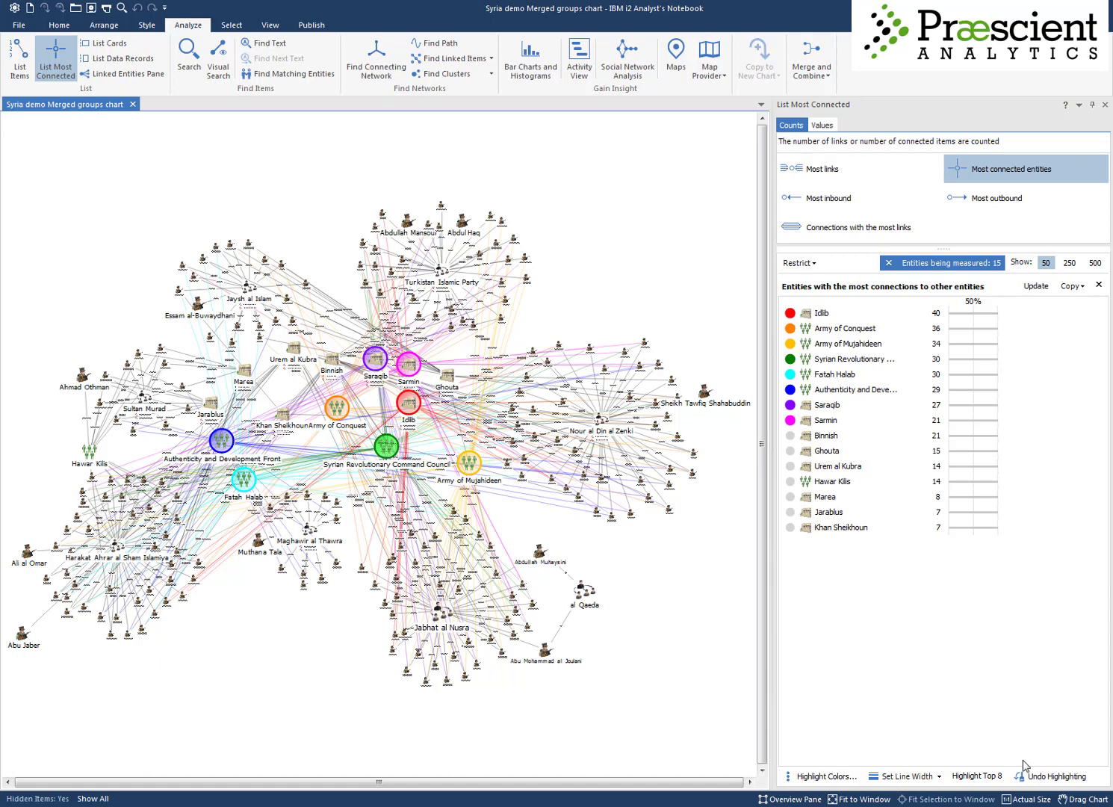
click(1042, 776)
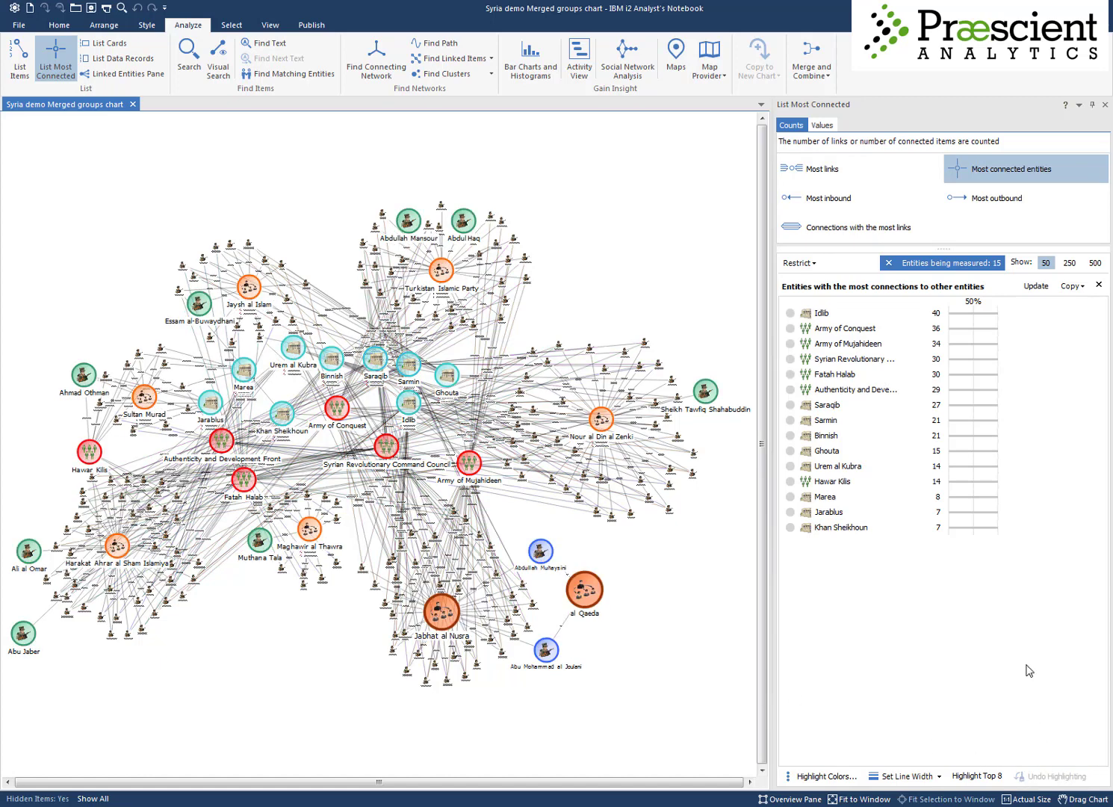
click(1105, 105)
click(852, 799)
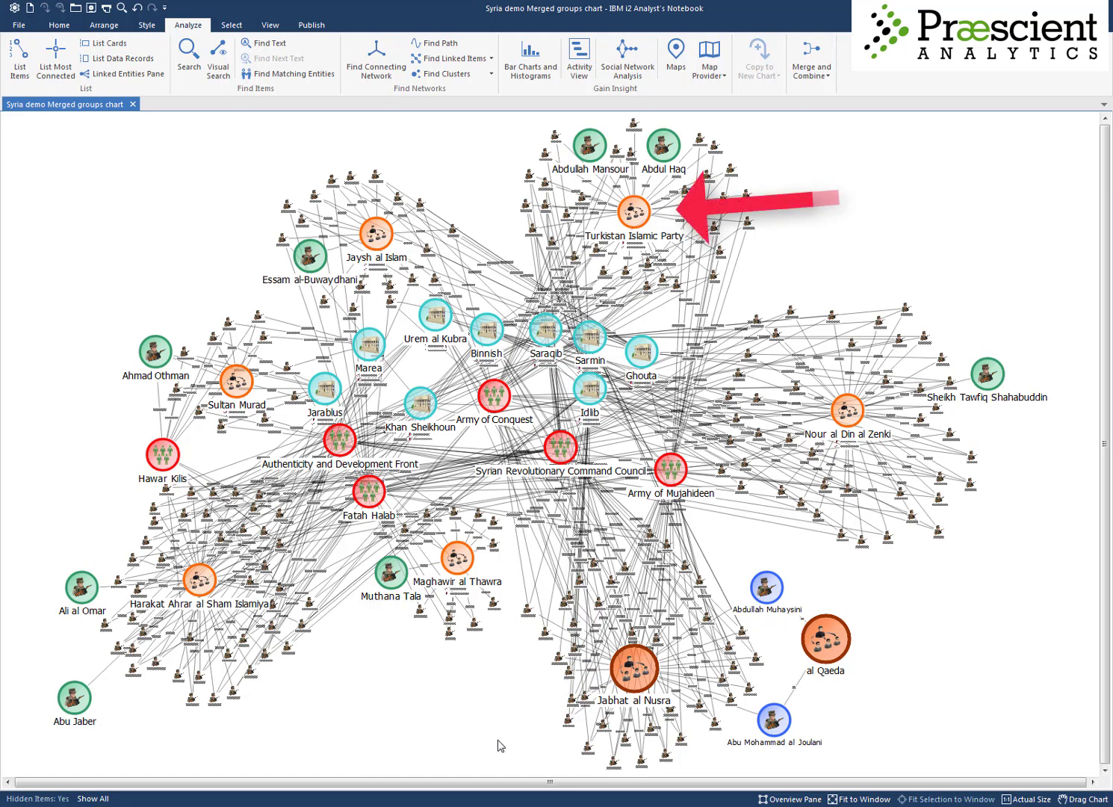
Review the Turkistan Islamic Party's properties, then close them and deselect.
double_click(627, 211)
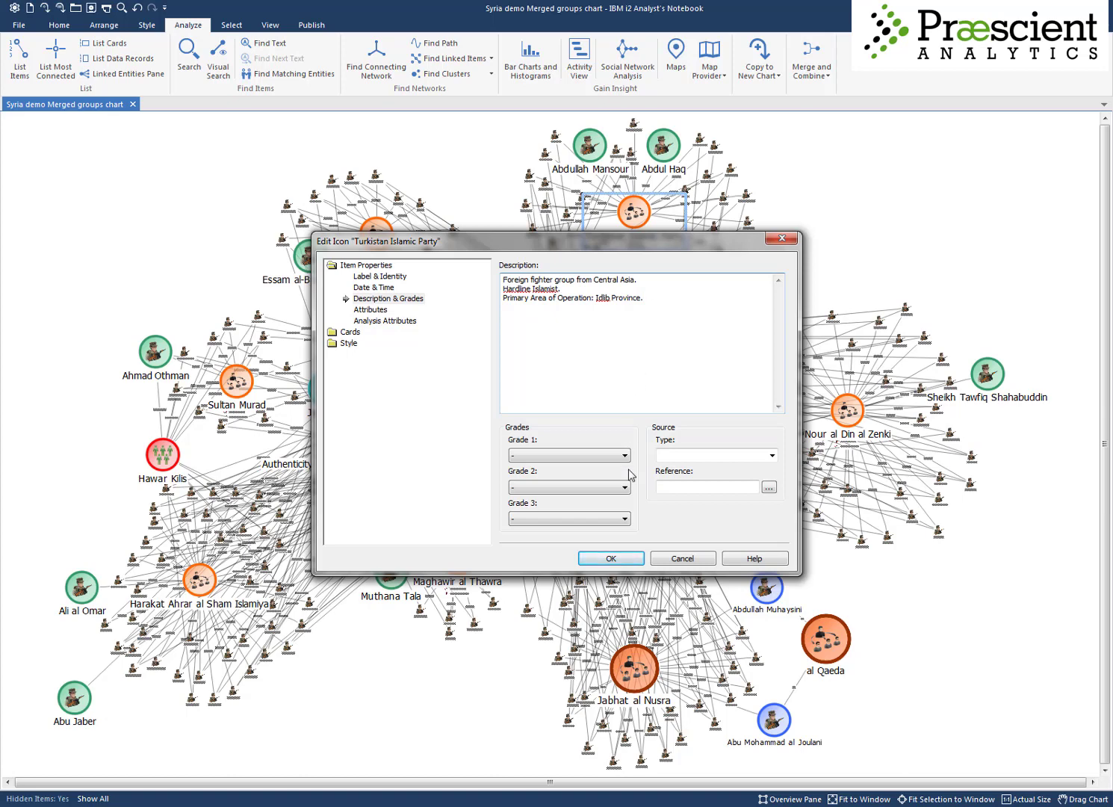
click(624, 557)
click(802, 251)
Find the paths between Turkistan Islamic Party and Jabhat al Nusra.
click(636, 213)
ctrl+click(639, 671)
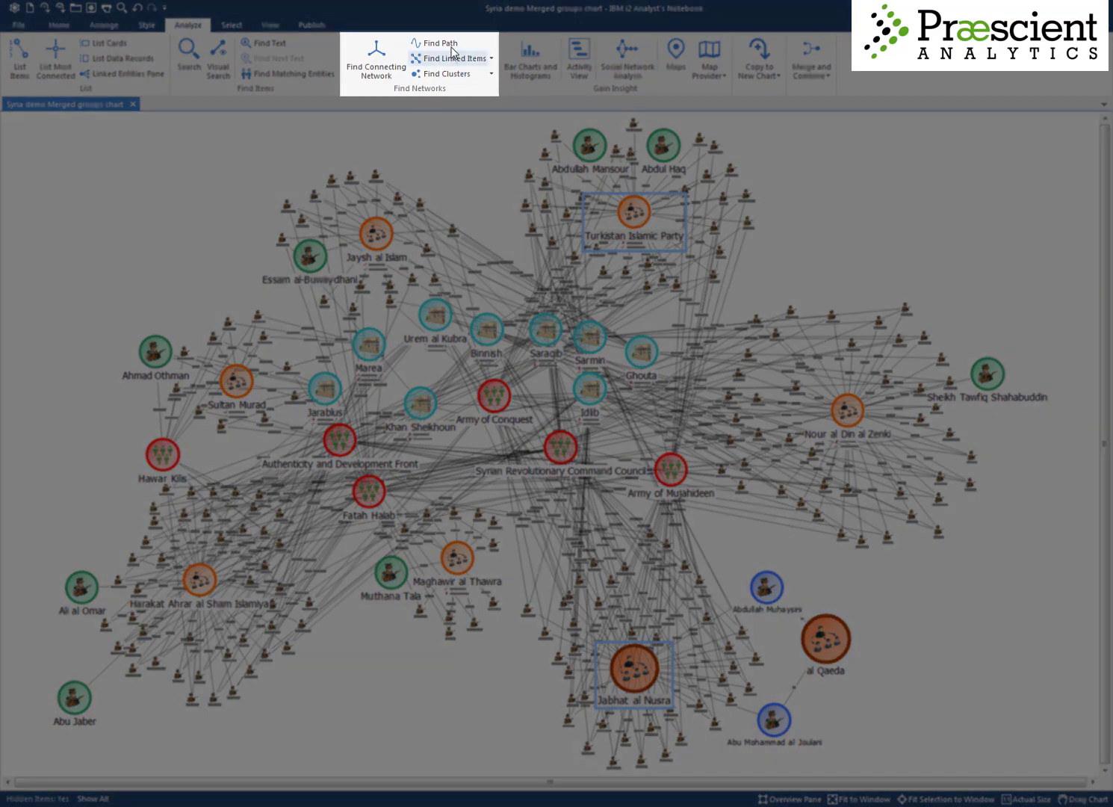
click(437, 43)
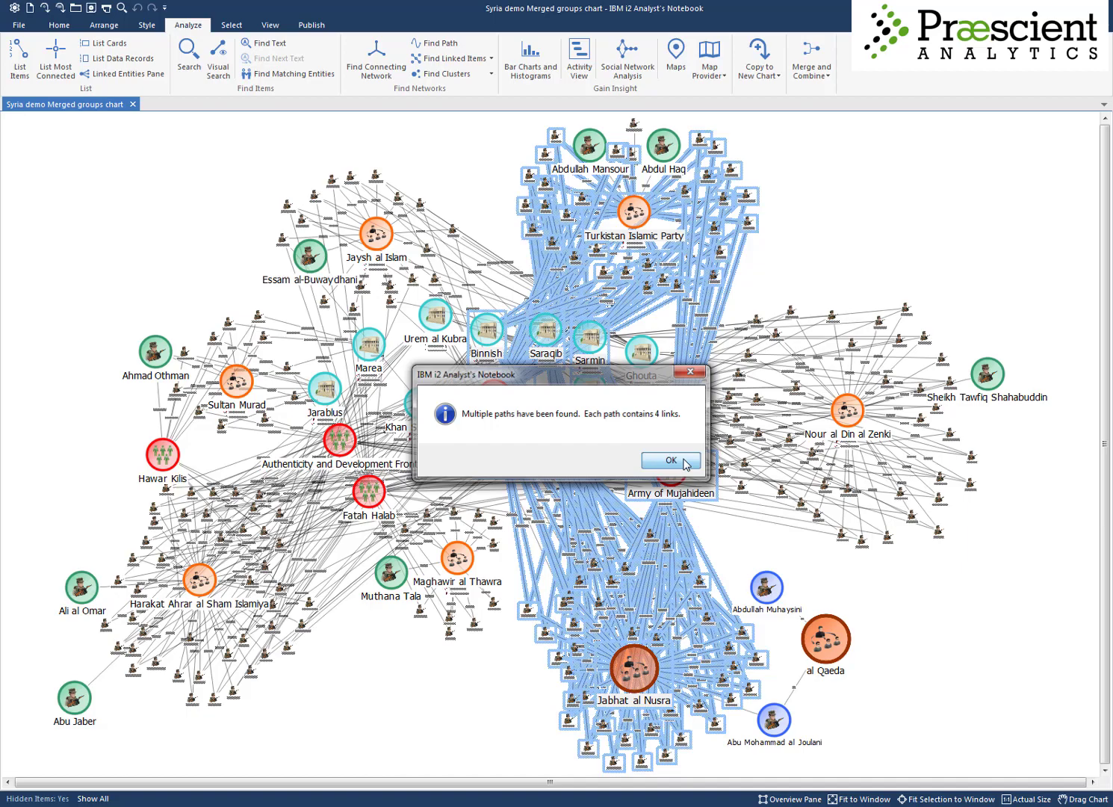
click(686, 461)
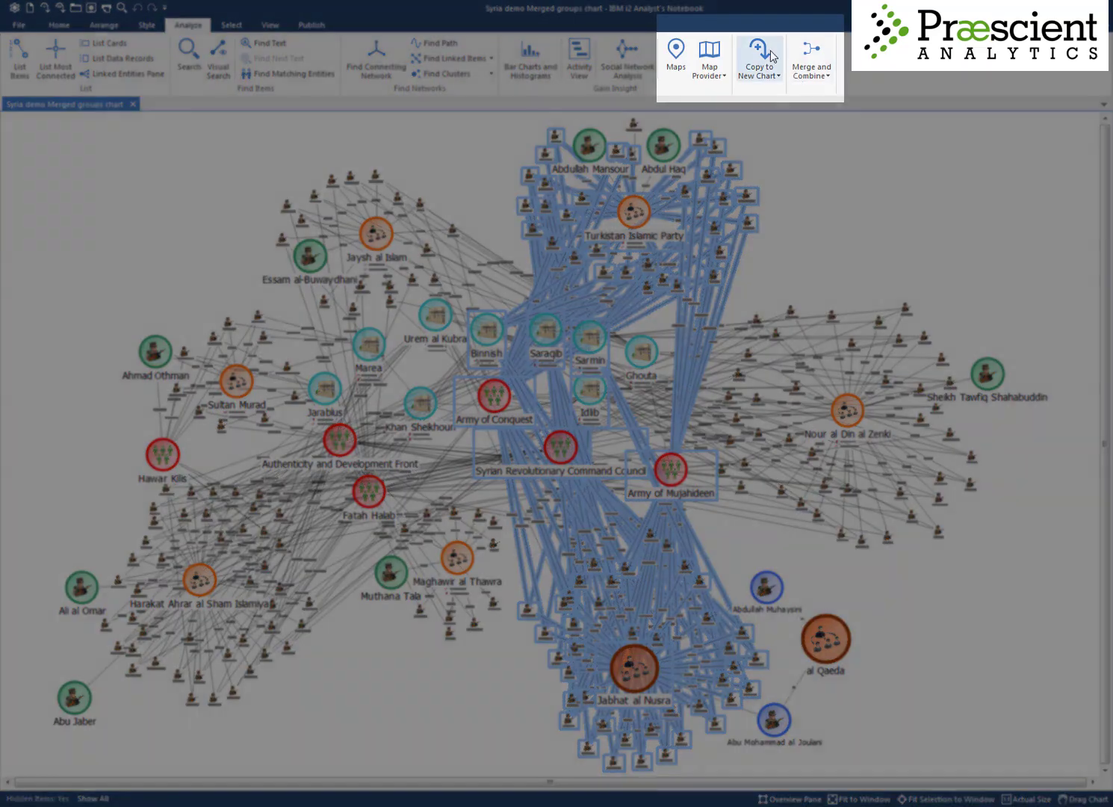
click(759, 71)
Copy the path items to a new chart and move the three Guerrilla groups right.
click(819, 124)
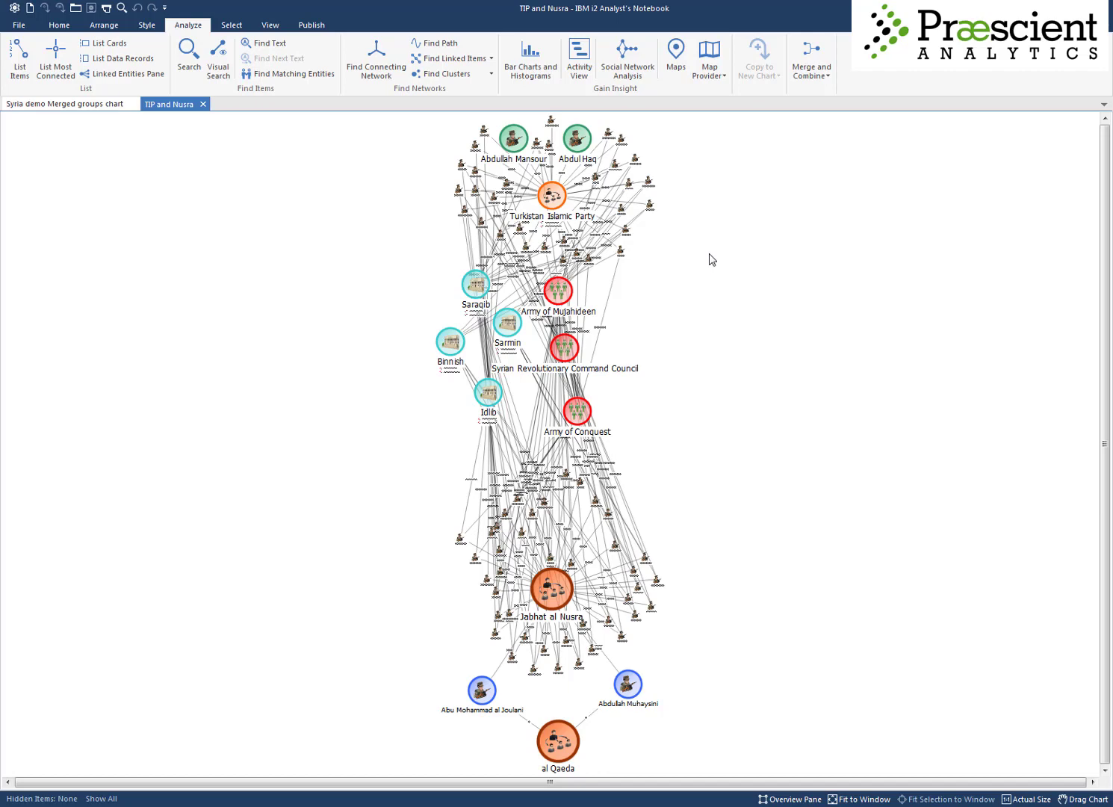
click(232, 25)
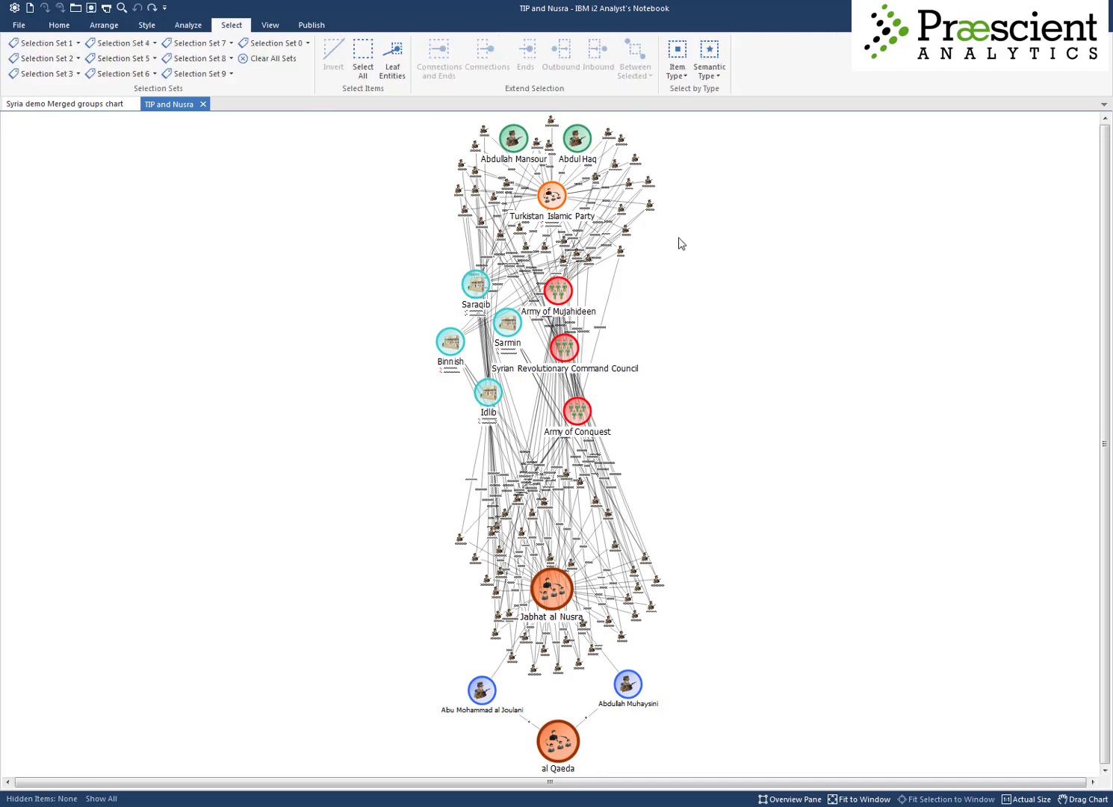
click(678, 74)
click(691, 148)
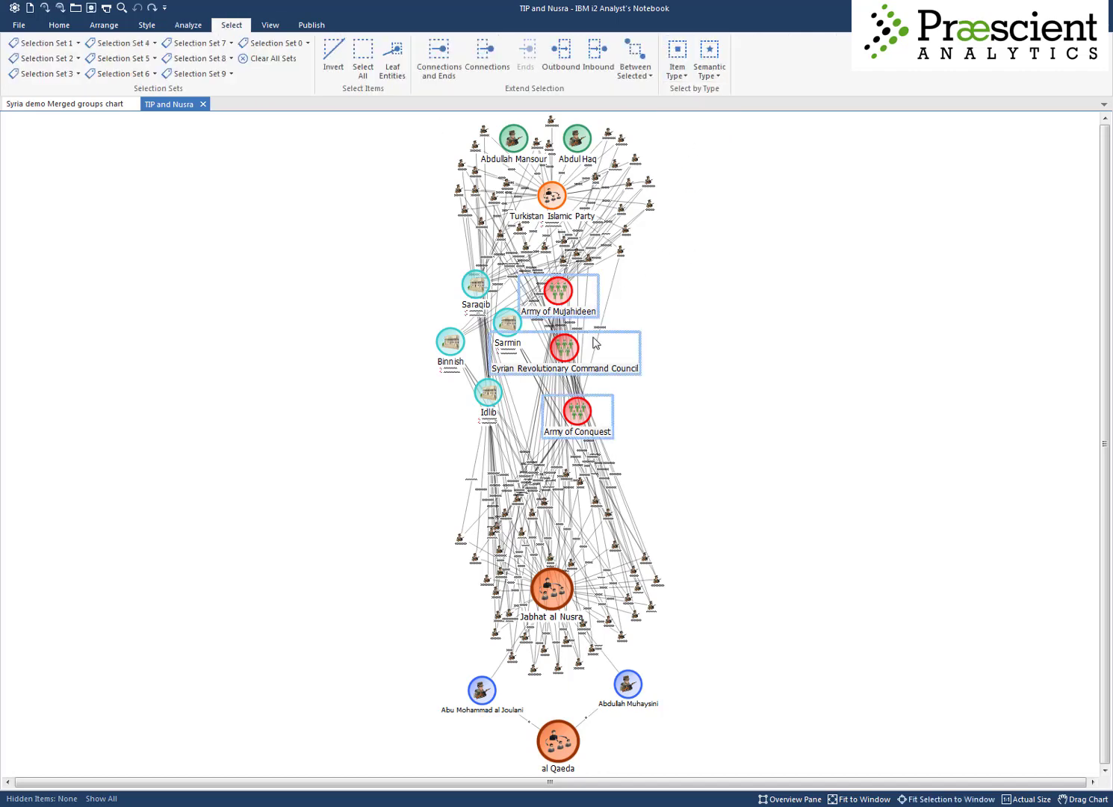
drag(571, 352, 789, 348)
click(609, 364)
Select the four Location entities and move the towns to the left.
click(675, 71)
click(682, 118)
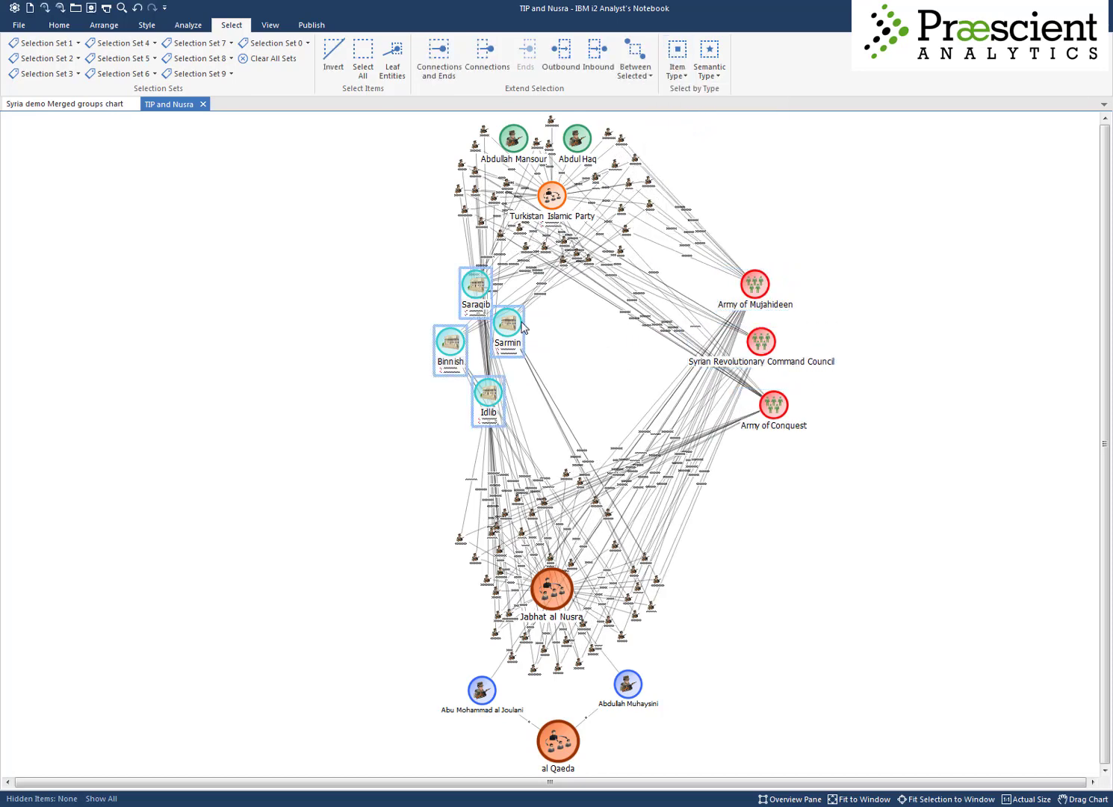
drag(502, 328, 388, 328)
click(516, 335)
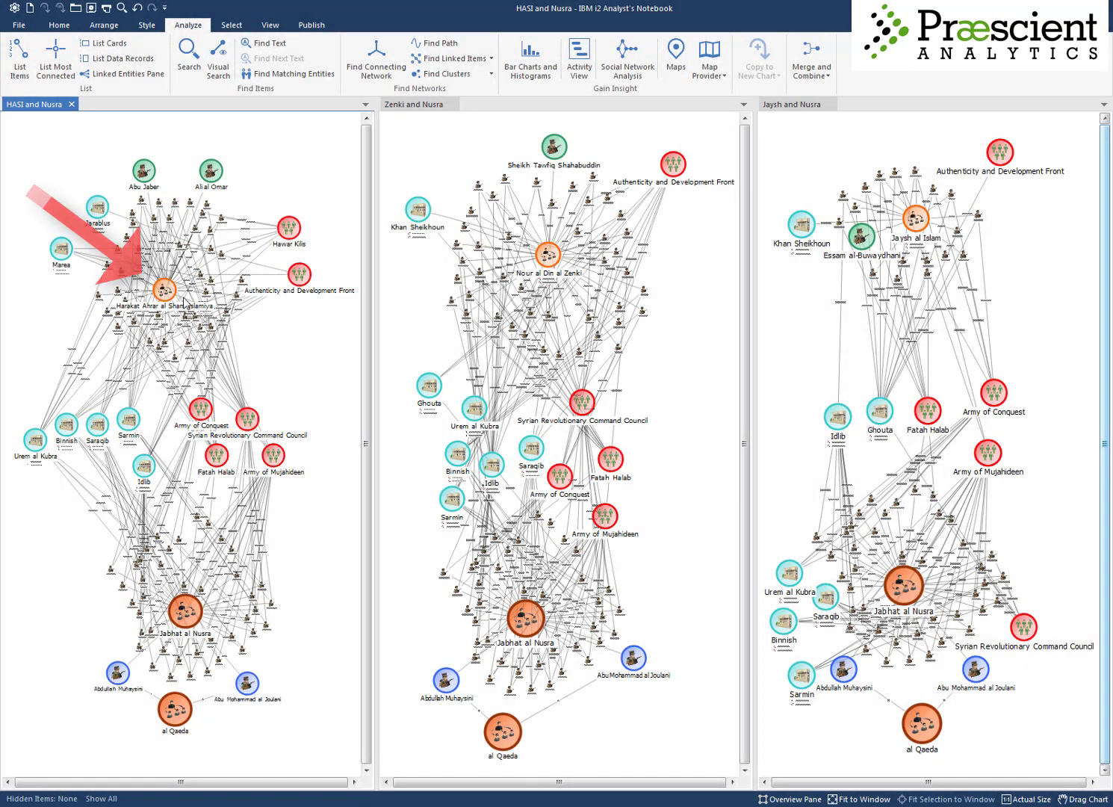
double_click(166, 292)
click(757, 323)
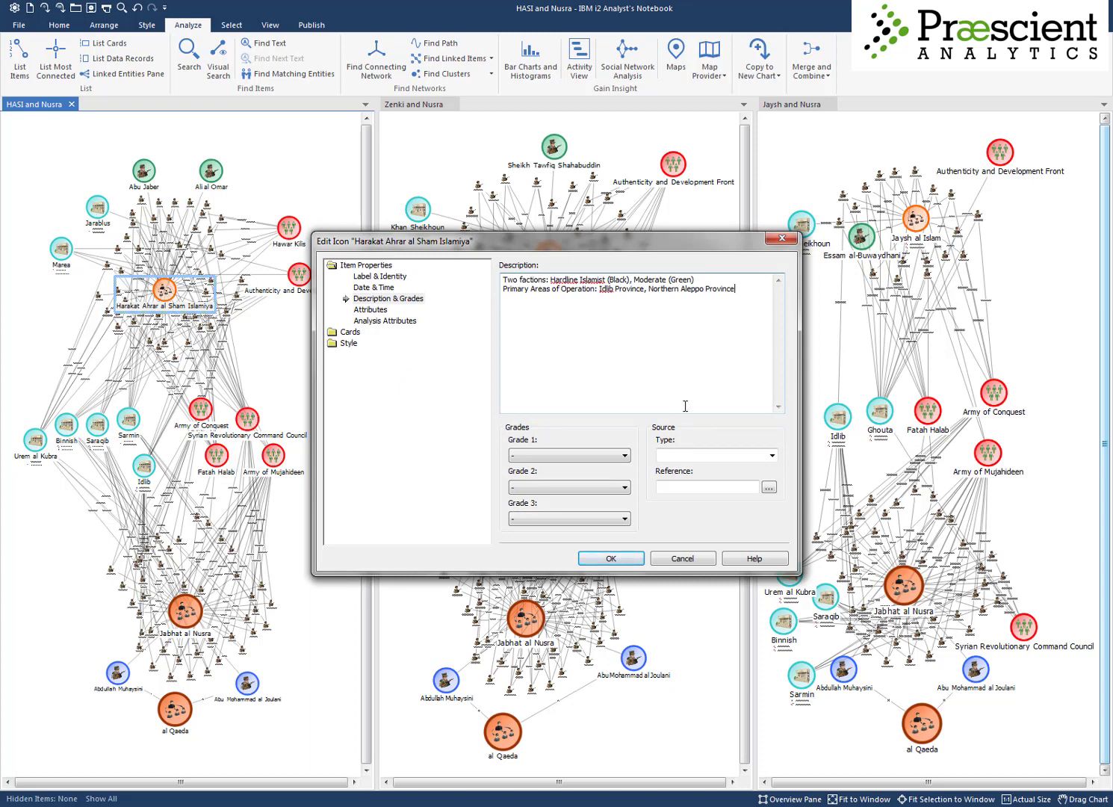
click(608, 557)
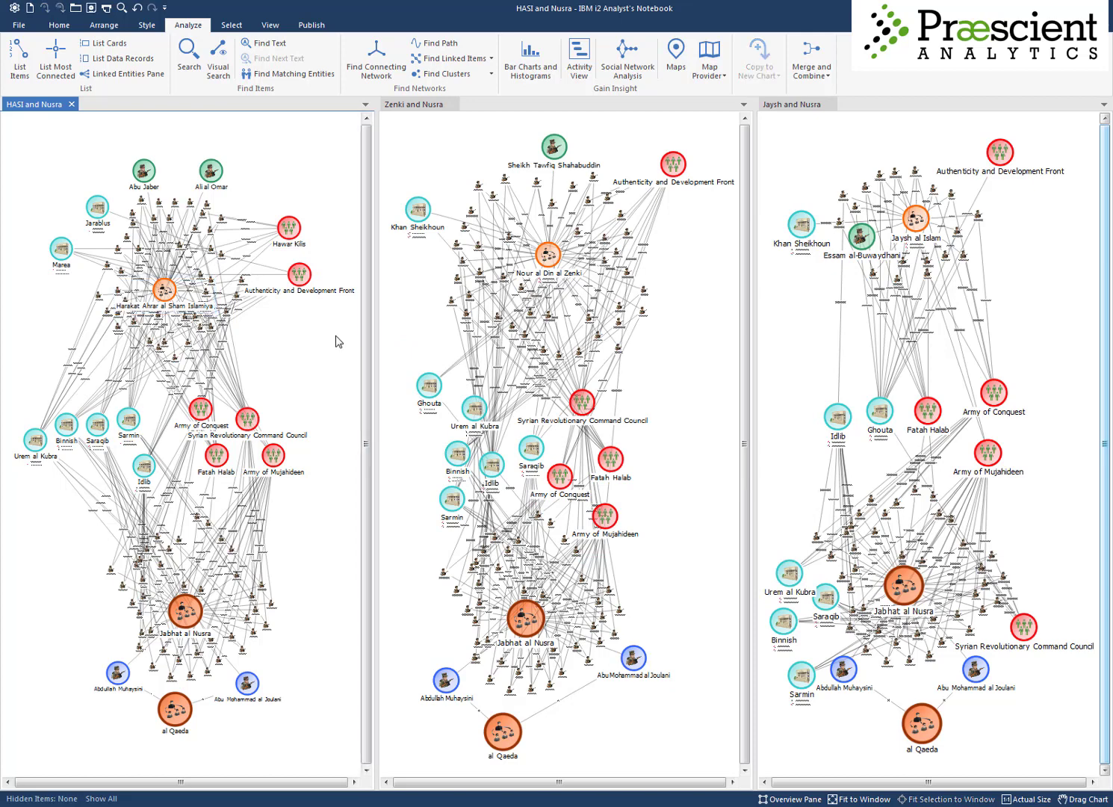
double_click(550, 258)
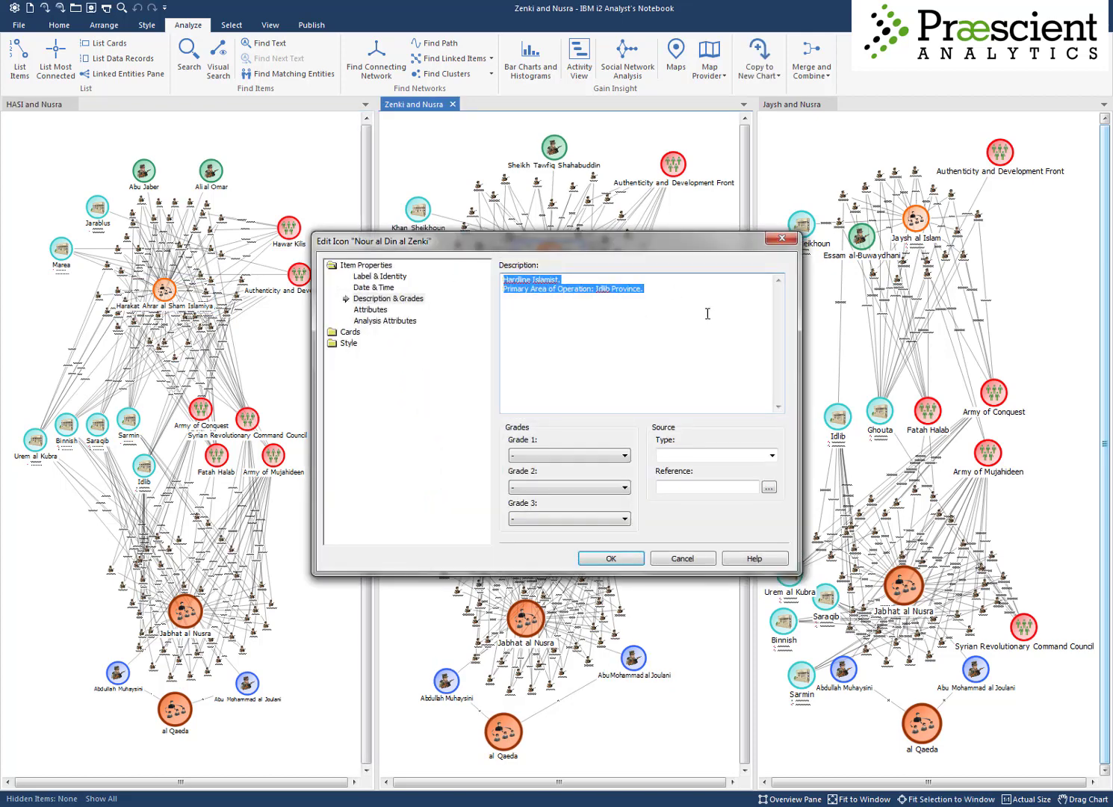
click(710, 314)
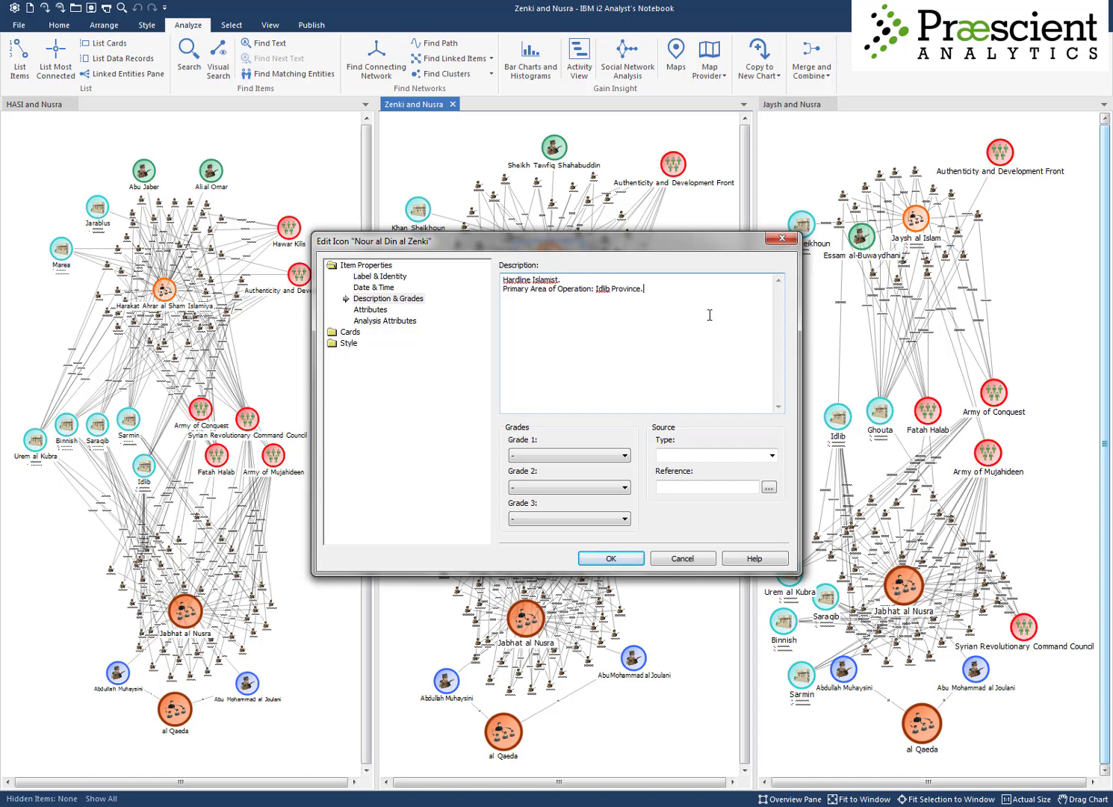
click(610, 558)
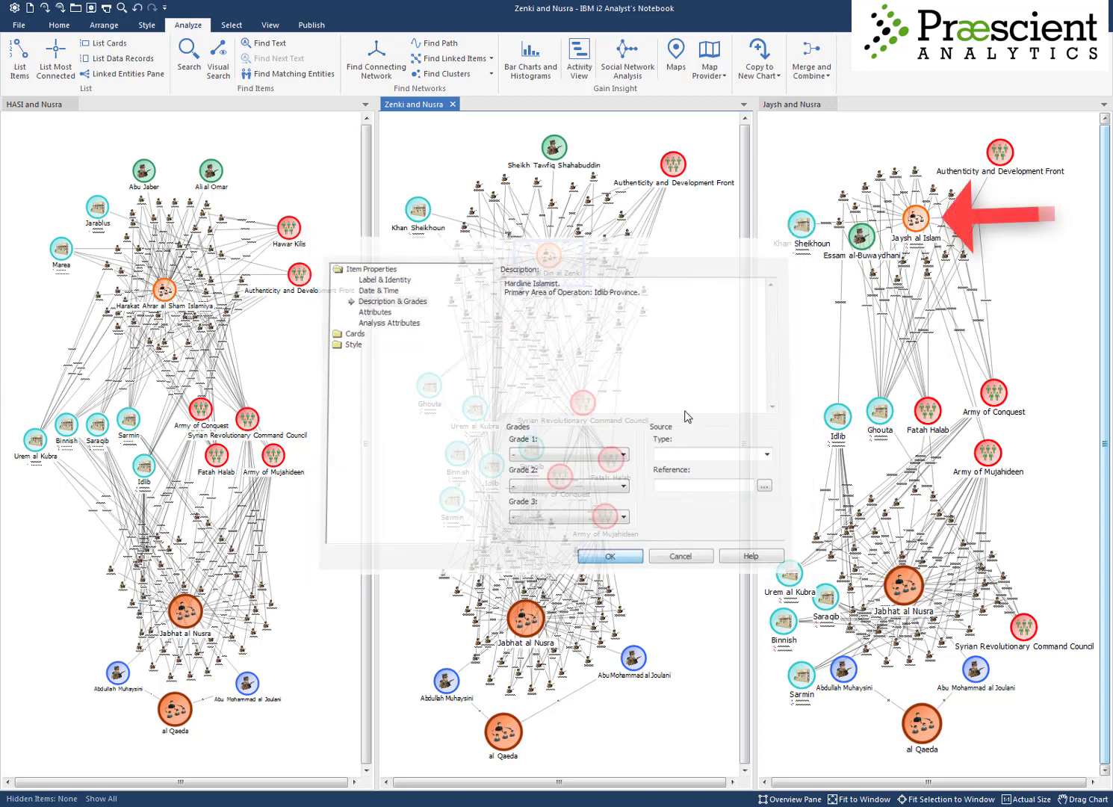
click(795, 321)
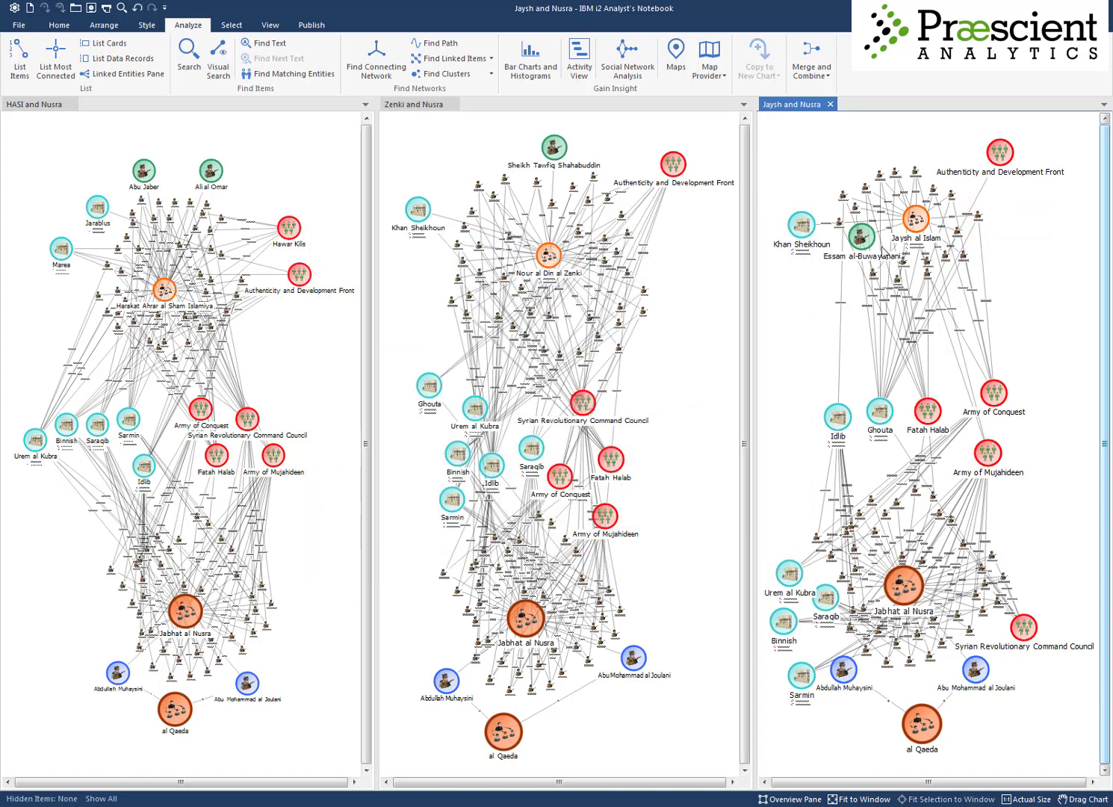
double_click(914, 219)
click(760, 285)
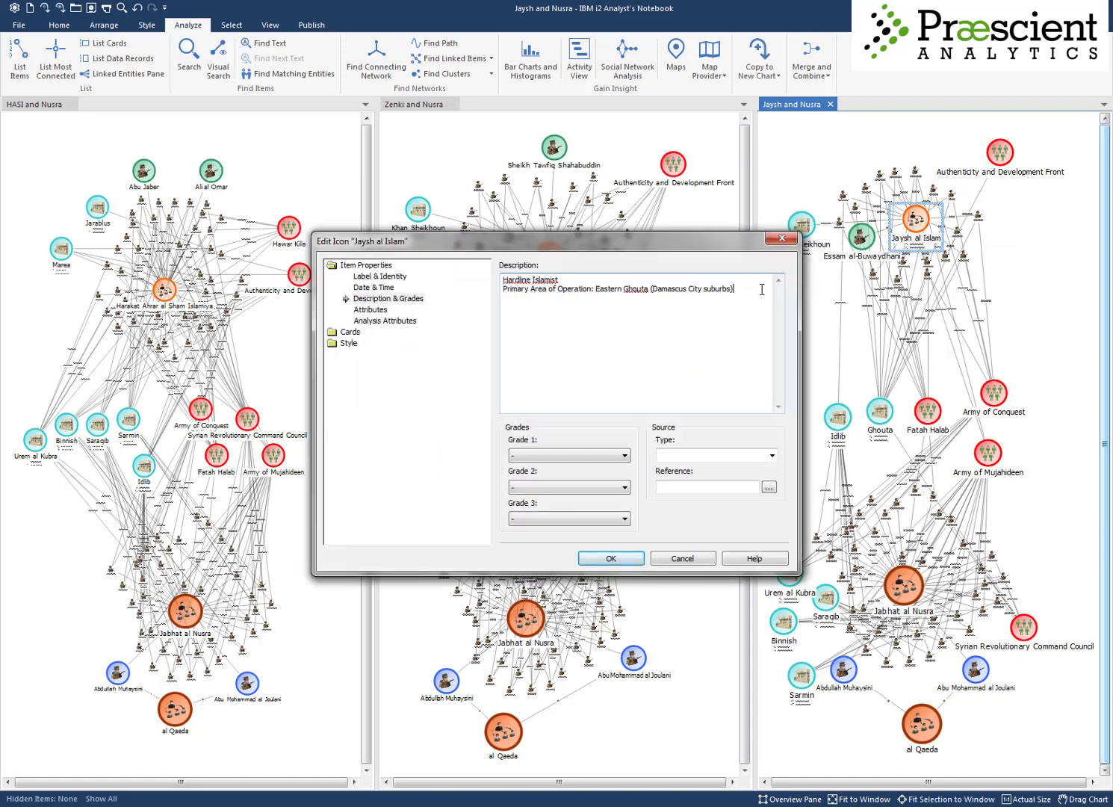
click(610, 559)
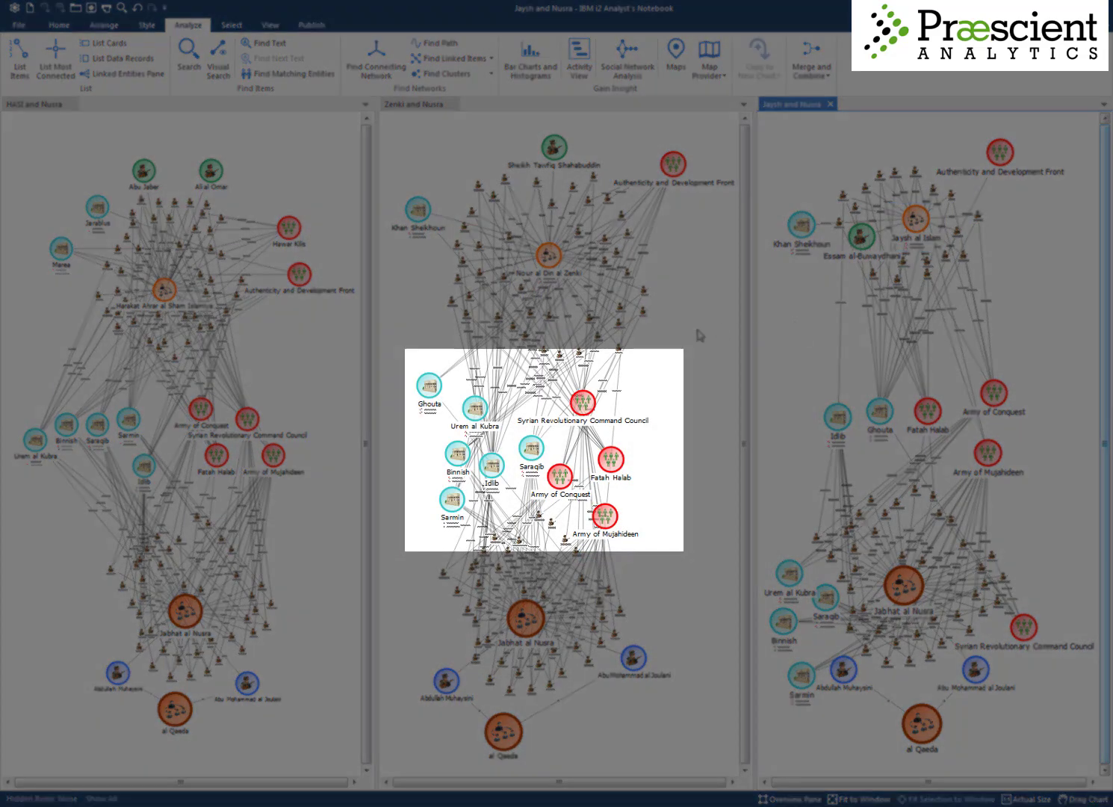
Find the paths between Nour al Din al Zenki and Jabhat al Nusra in the Zenki chart.
click(694, 323)
click(554, 259)
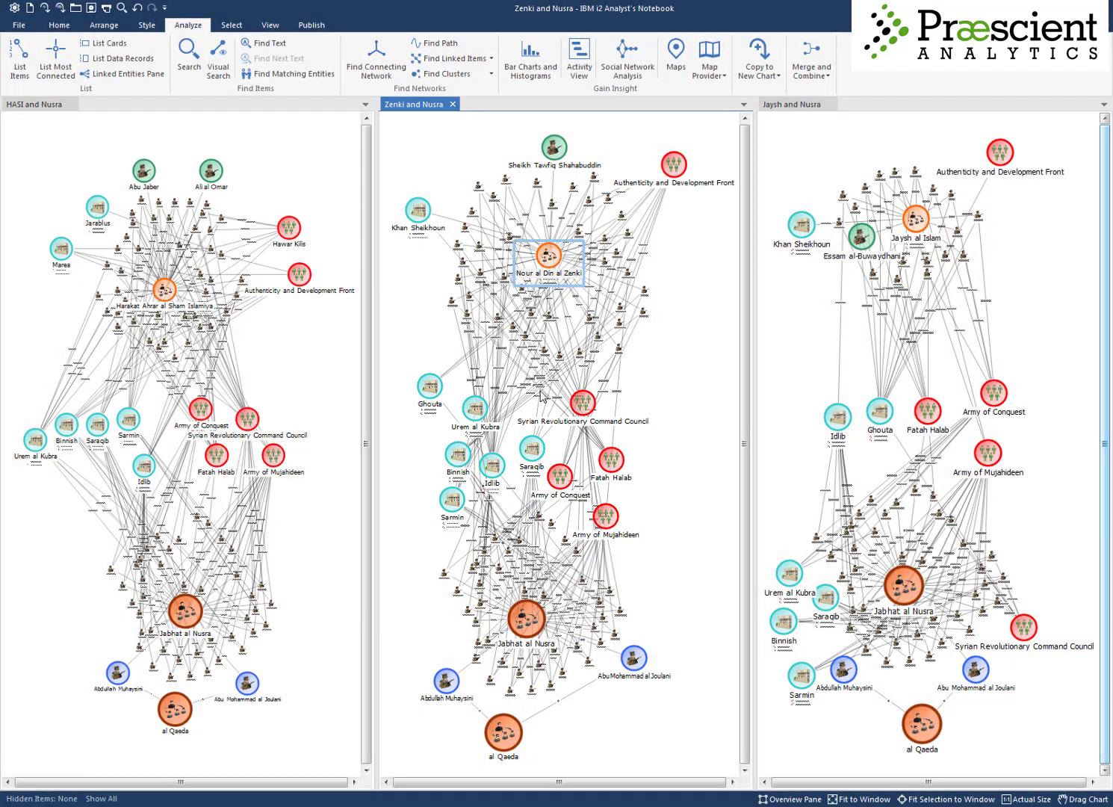
ctrl+click(525, 616)
click(440, 43)
click(662, 461)
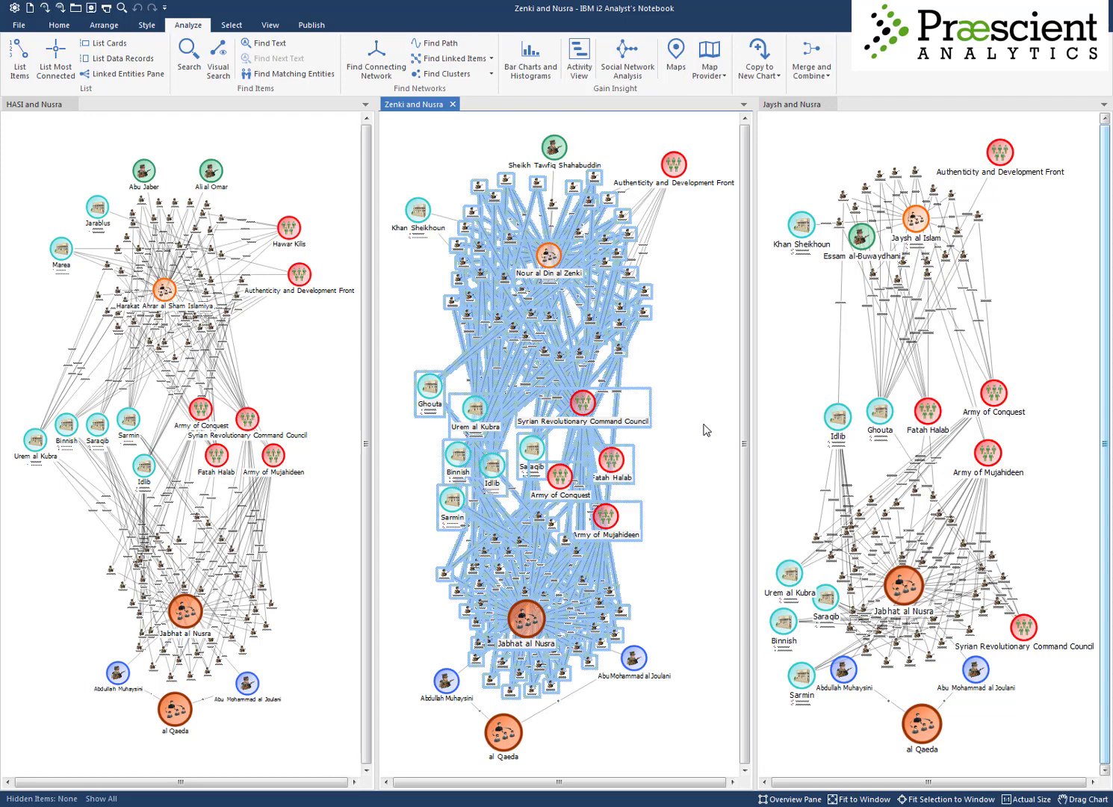
click(658, 423)
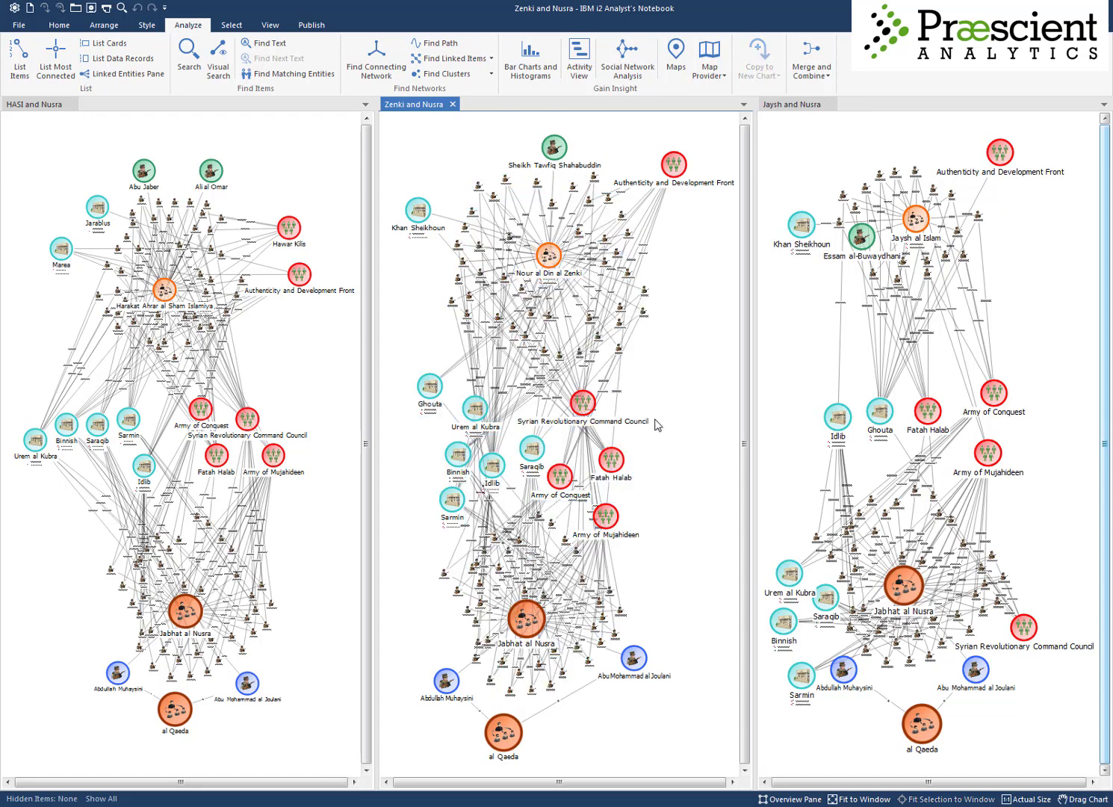
Find the paths between Harakat Ahrar al Sham Islamiya and Jabhat al Nusra in the HASI chart.
click(319, 356)
click(166, 293)
ctrl+click(178, 611)
click(437, 43)
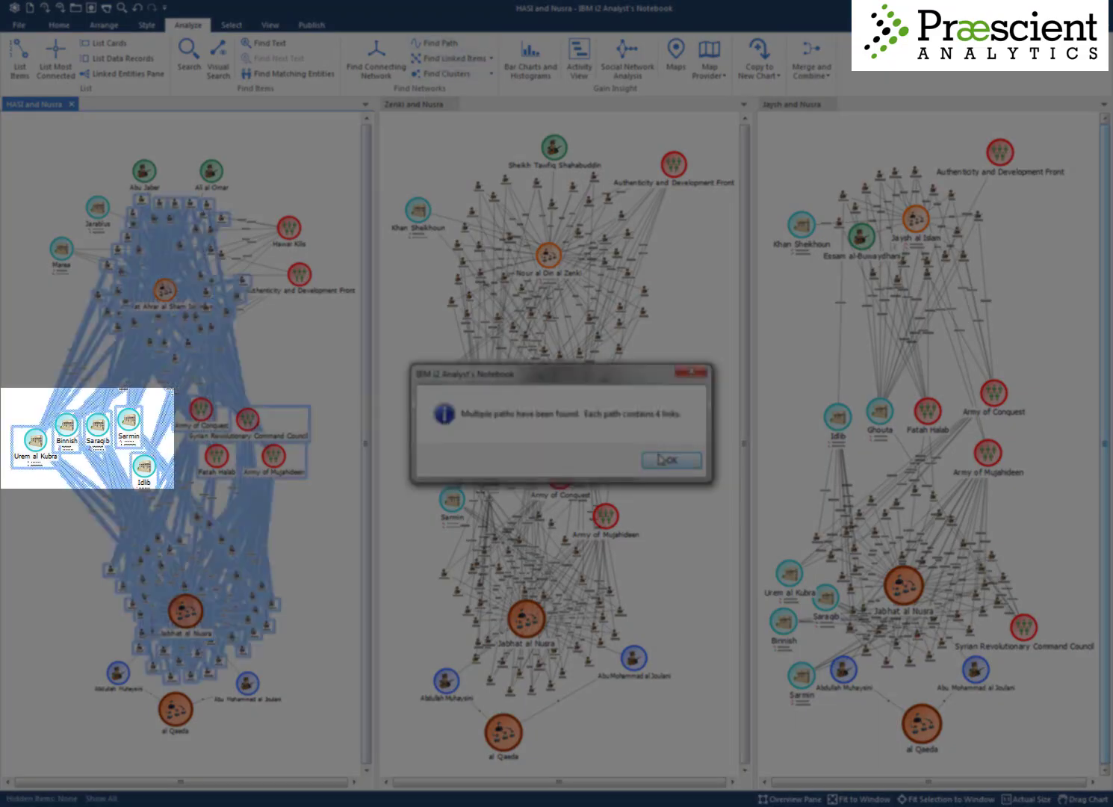
key(Return)
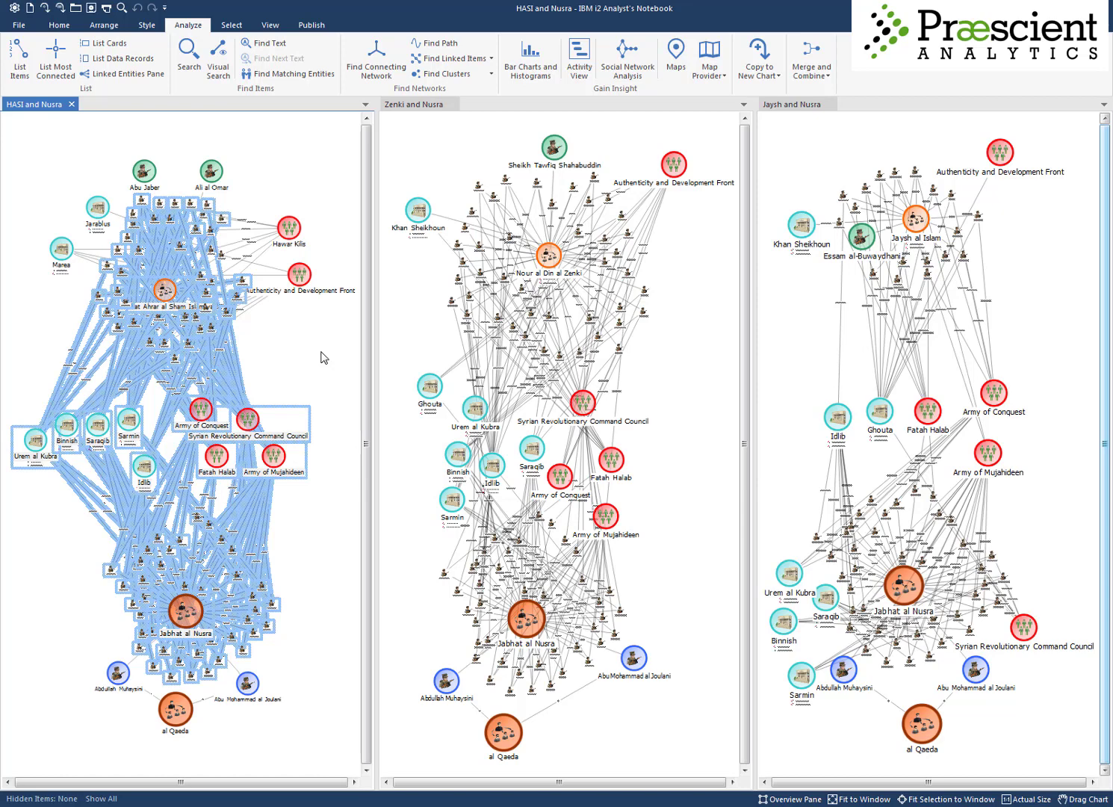
Find the paths from Jaysh al Islam to Jabhat al Nusra in the Jaysh and Nusra chart.
click(321, 357)
click(842, 307)
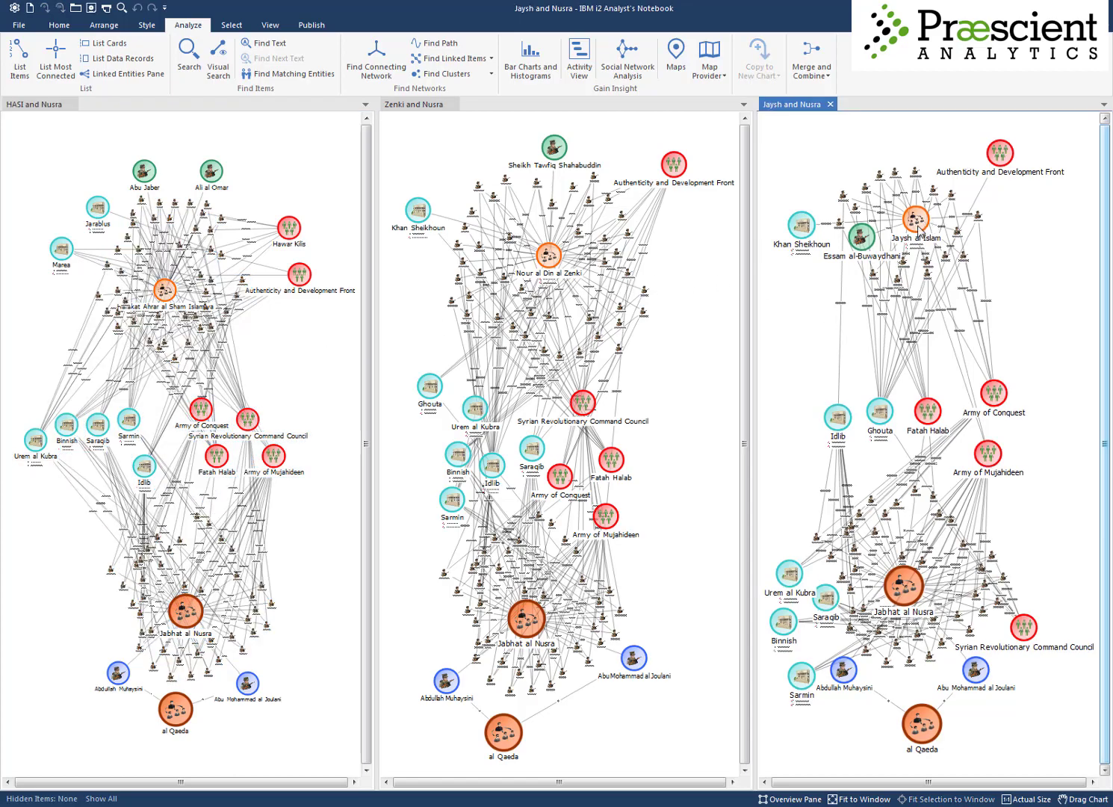
click(916, 219)
click(424, 44)
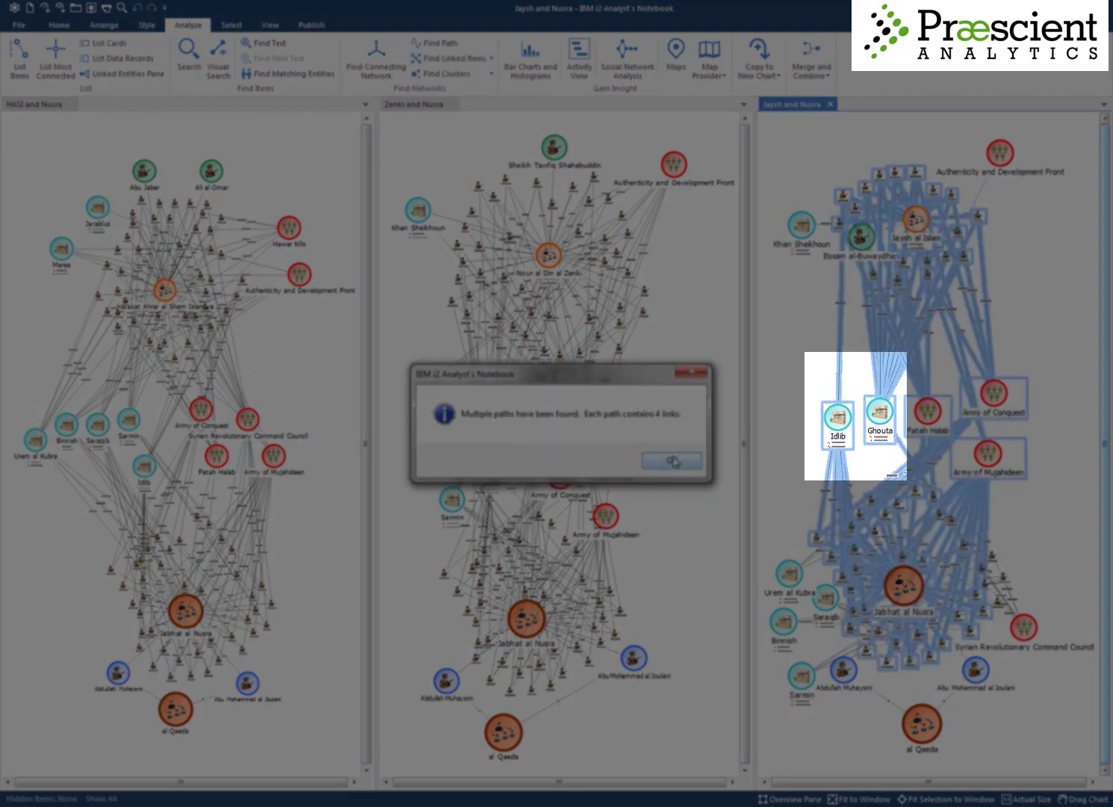
click(673, 461)
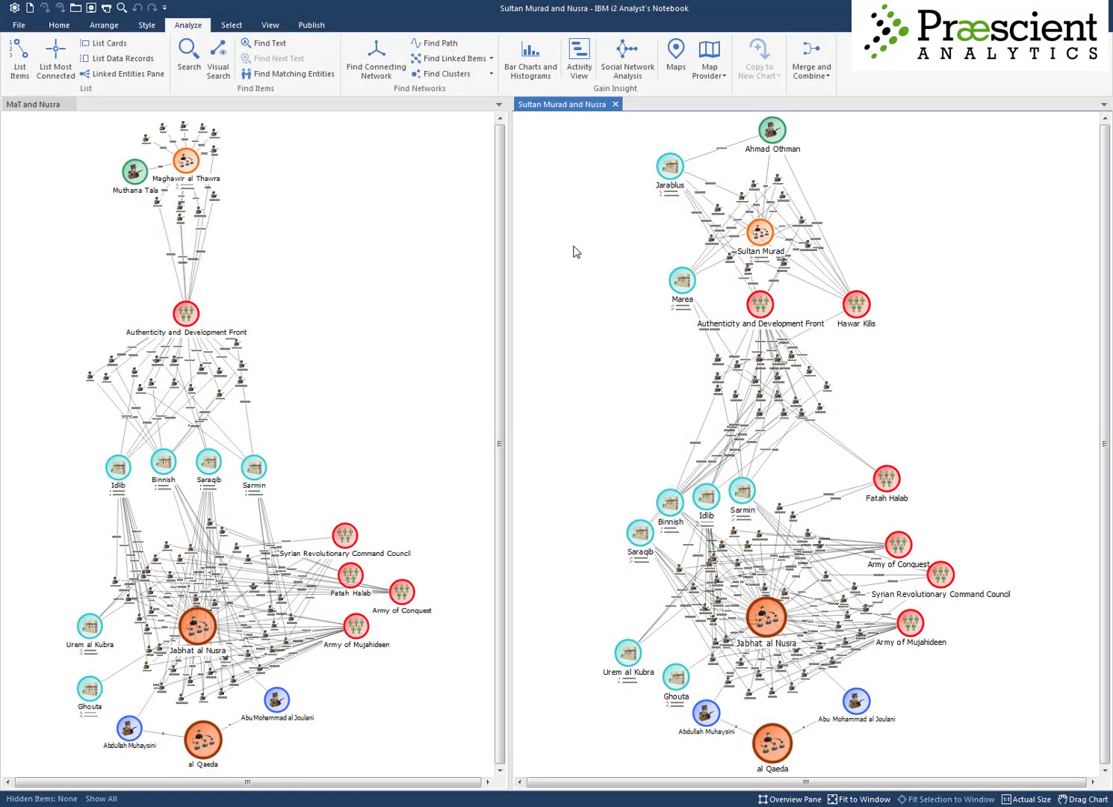
Find the paths between Sultan Murad and Jabhat al Nusra.
click(766, 238)
ctrl+click(761, 609)
click(437, 44)
click(660, 462)
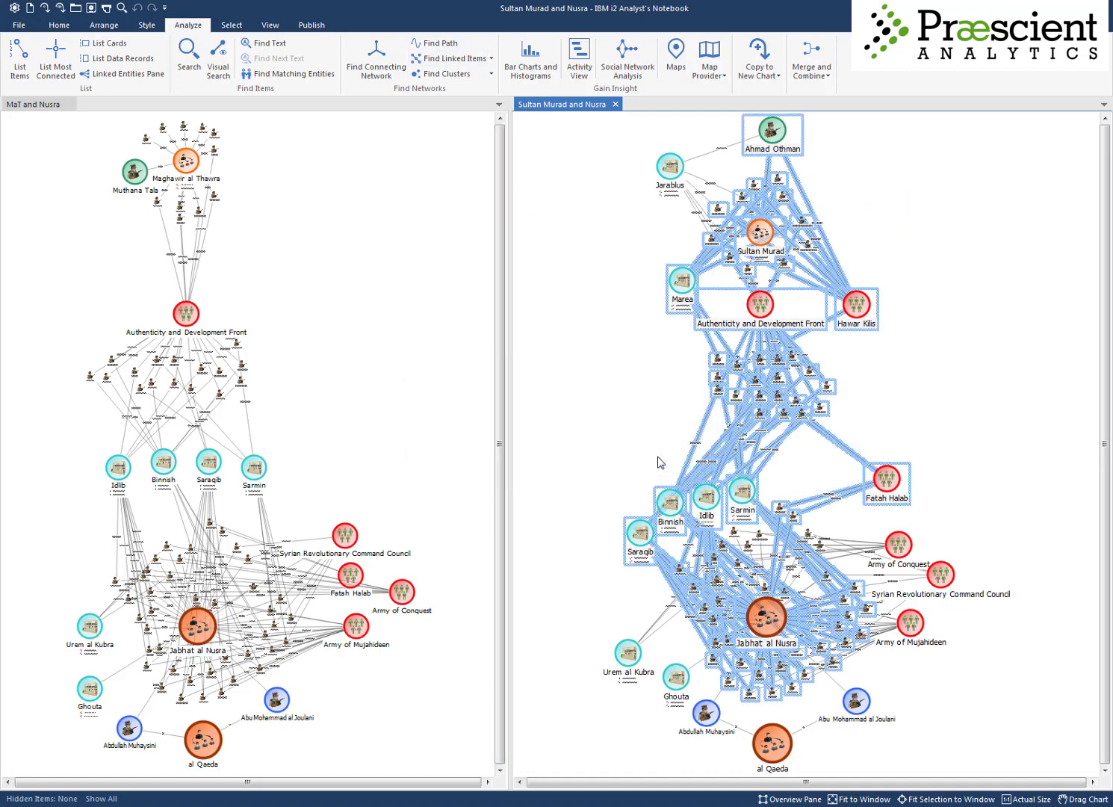
Find the paths between Maghawir al Thawra and Jabhat al Nusra in the MaT chart.
click(324, 272)
click(186, 160)
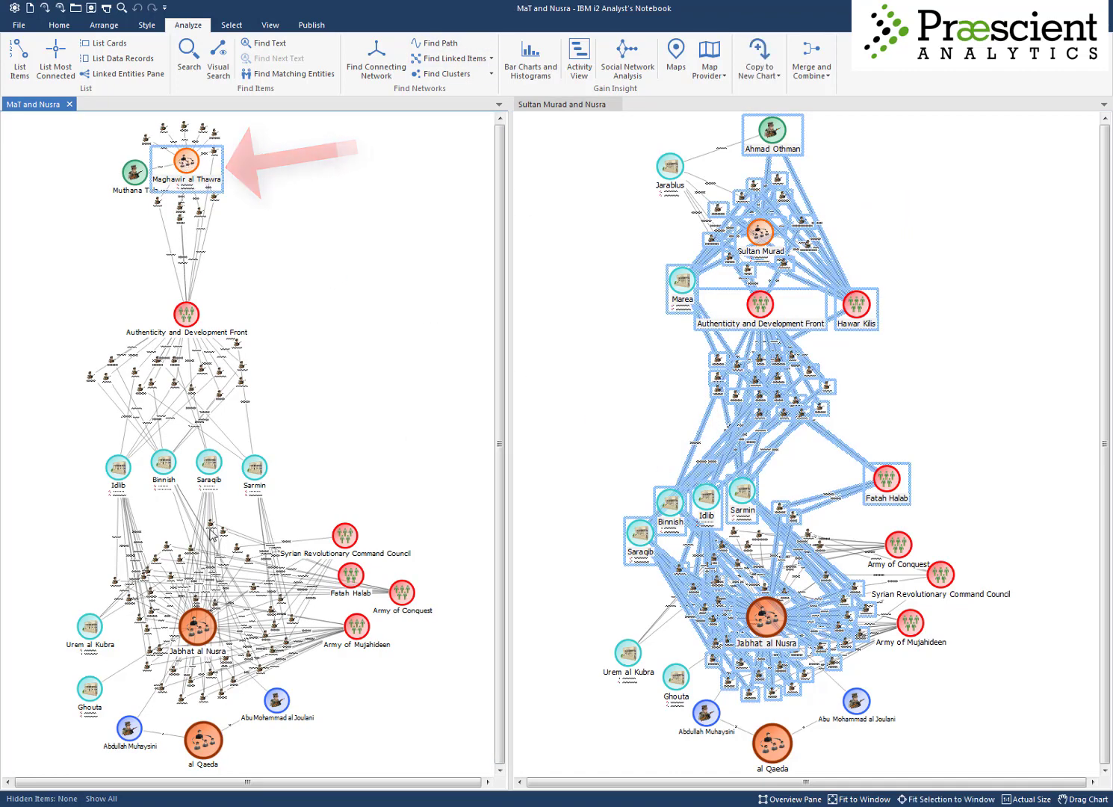
ctrl+click(196, 626)
click(437, 43)
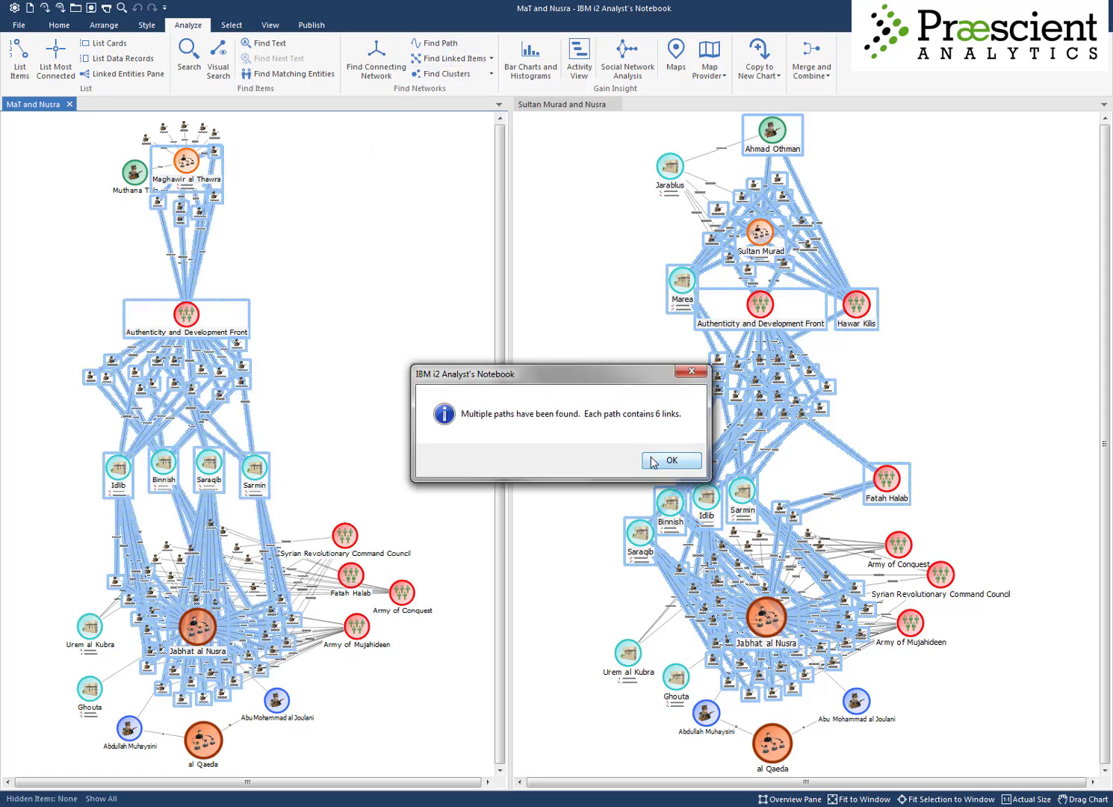
click(654, 462)
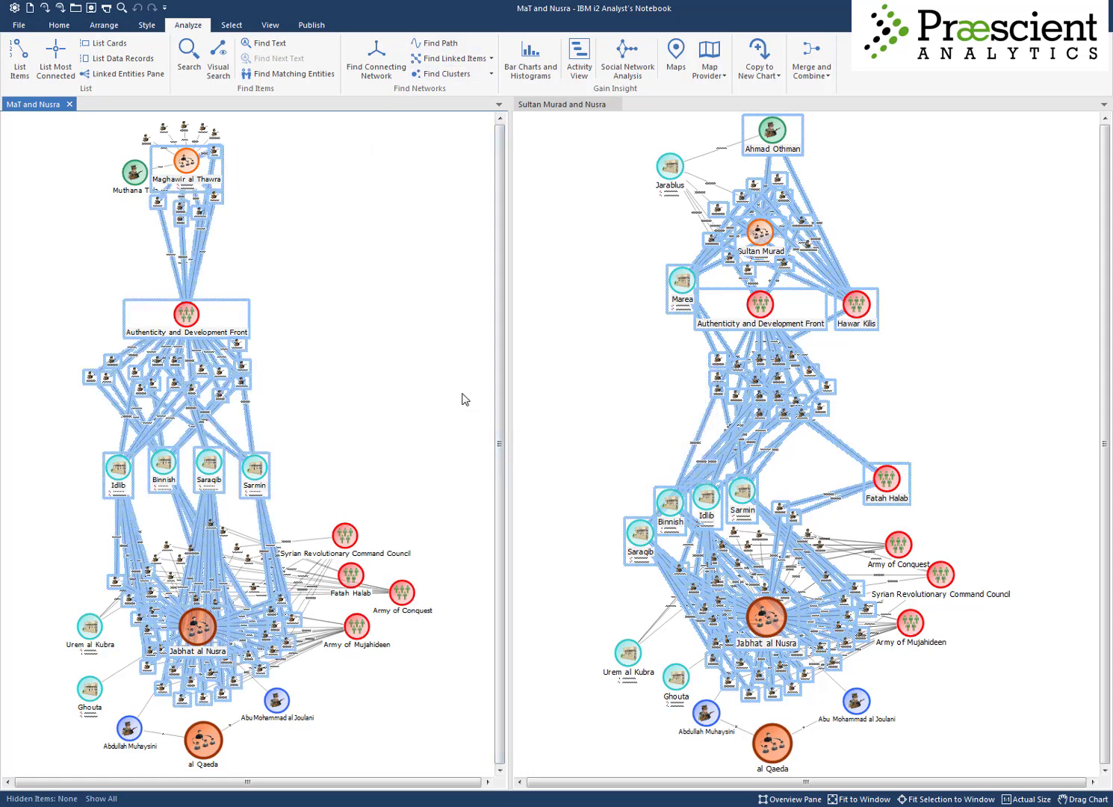
Read Maghawir al Thawra's description in its properties, then close them.
click(304, 263)
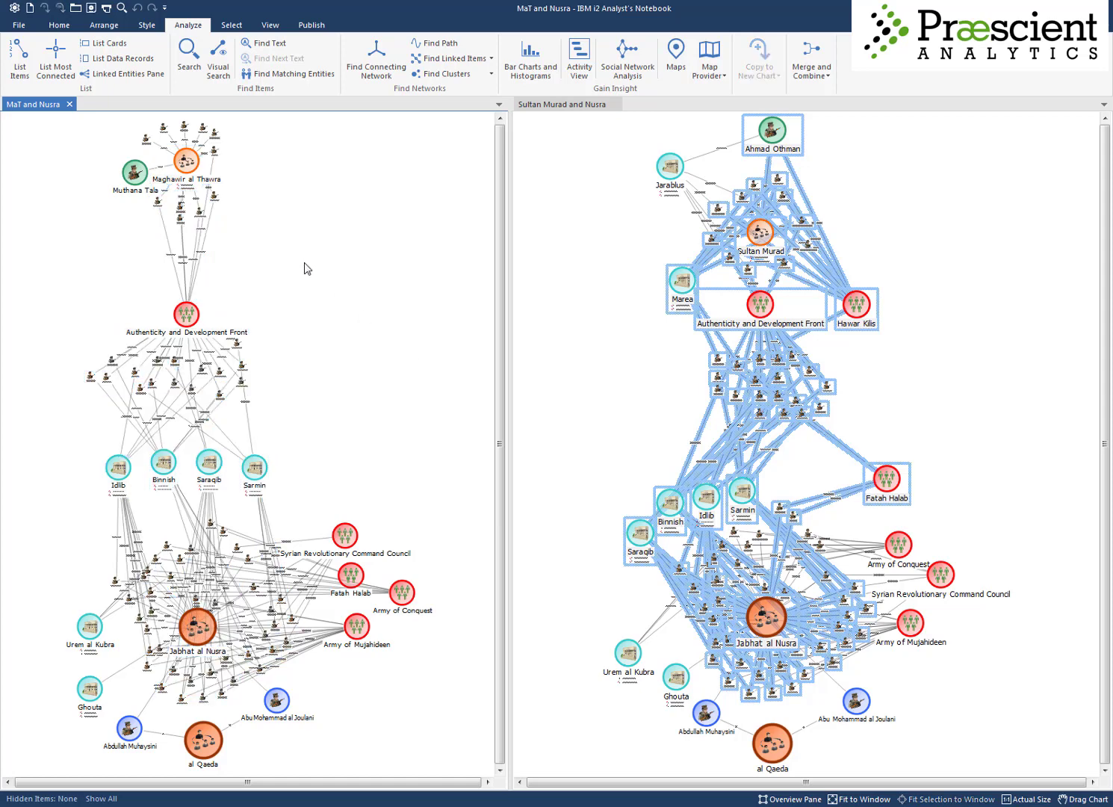
click(185, 166)
double_click(185, 166)
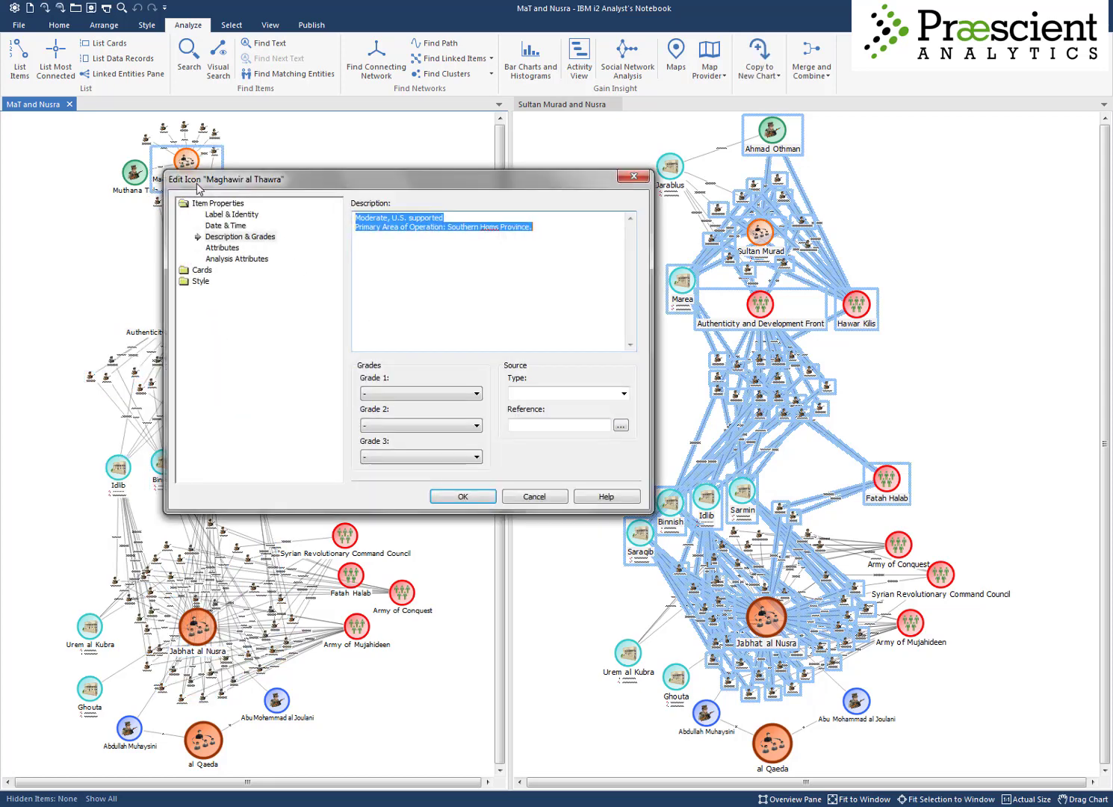
click(551, 236)
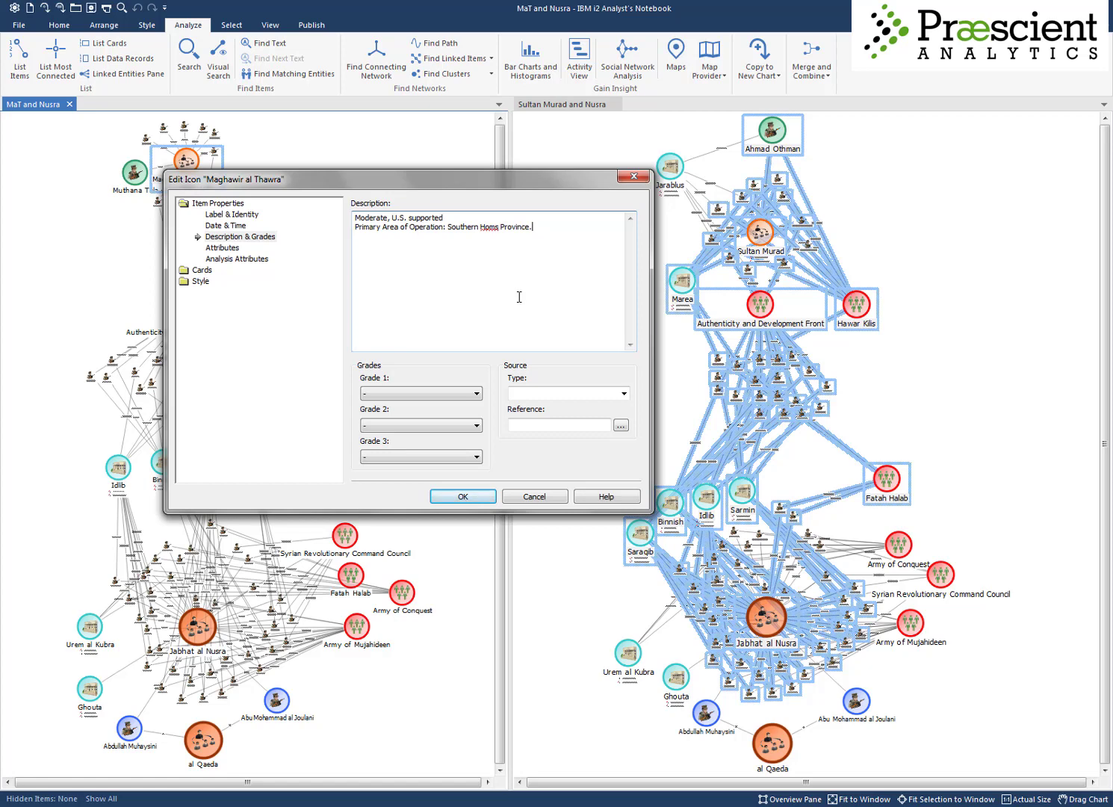
click(463, 497)
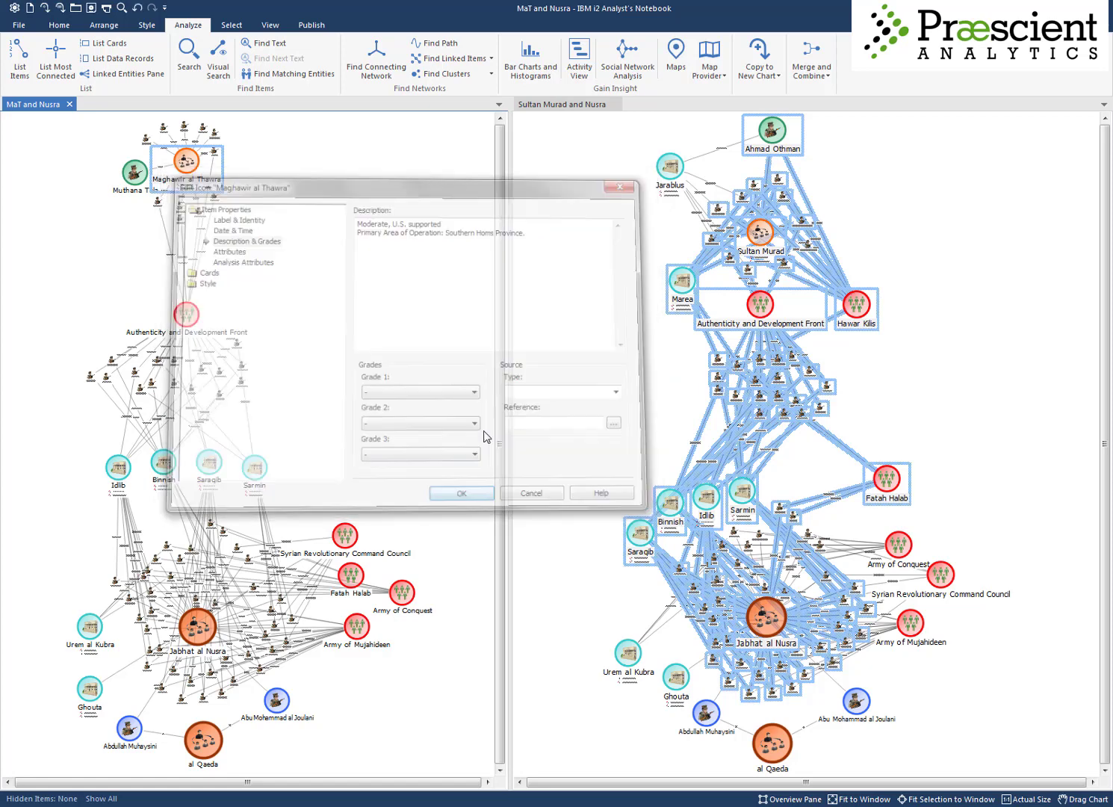
Read Sultan Murad's description in its properties, then close them.
click(590, 275)
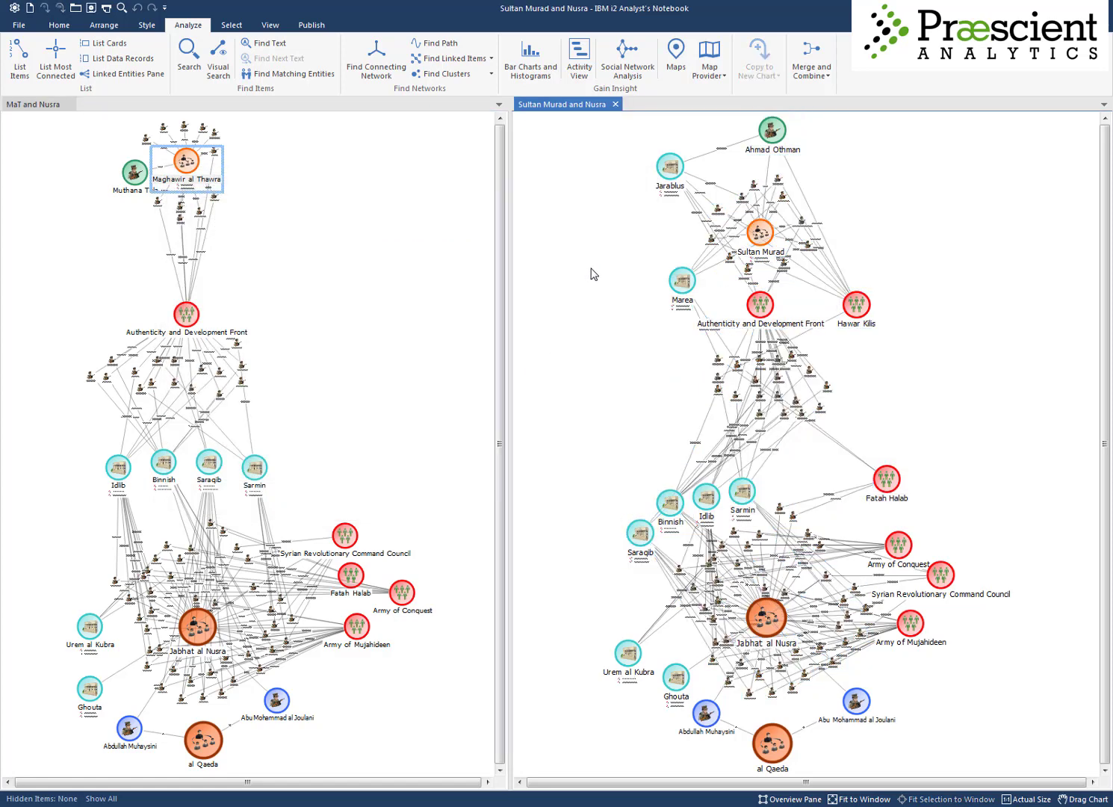
double_click(754, 234)
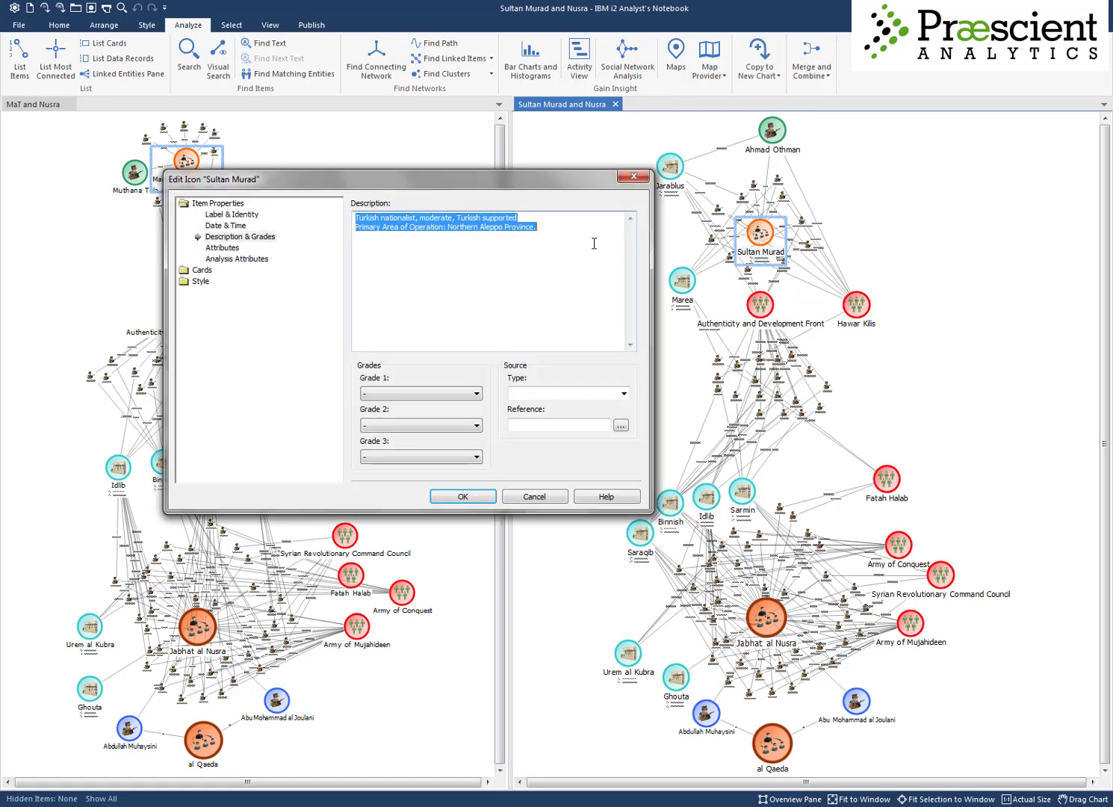
click(594, 242)
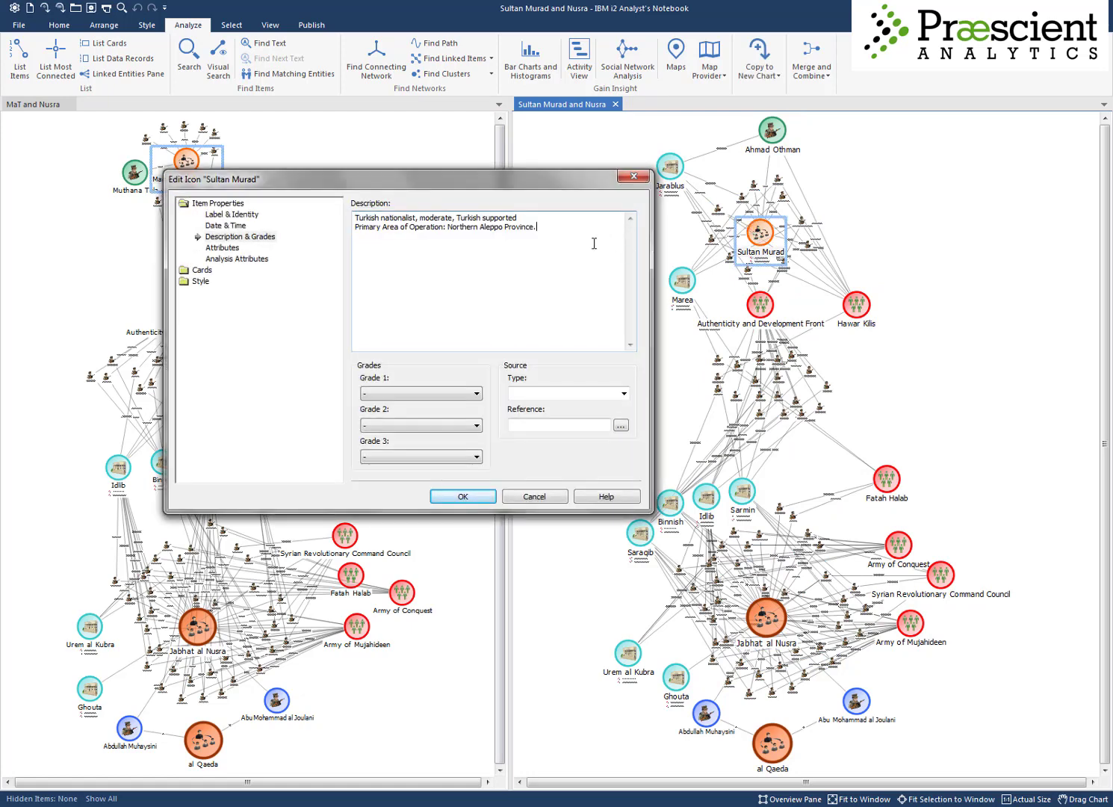
click(471, 496)
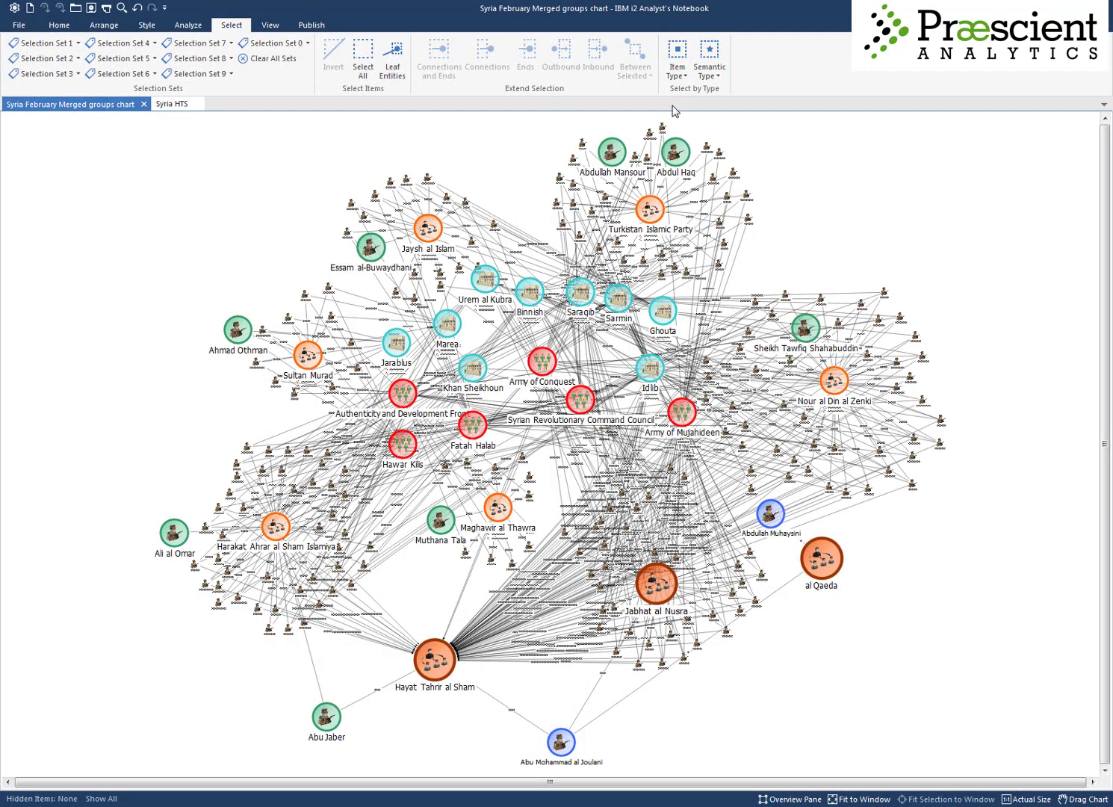
Select every Leader link and zoom in around Hayat Tahrir al Sham.
click(677, 60)
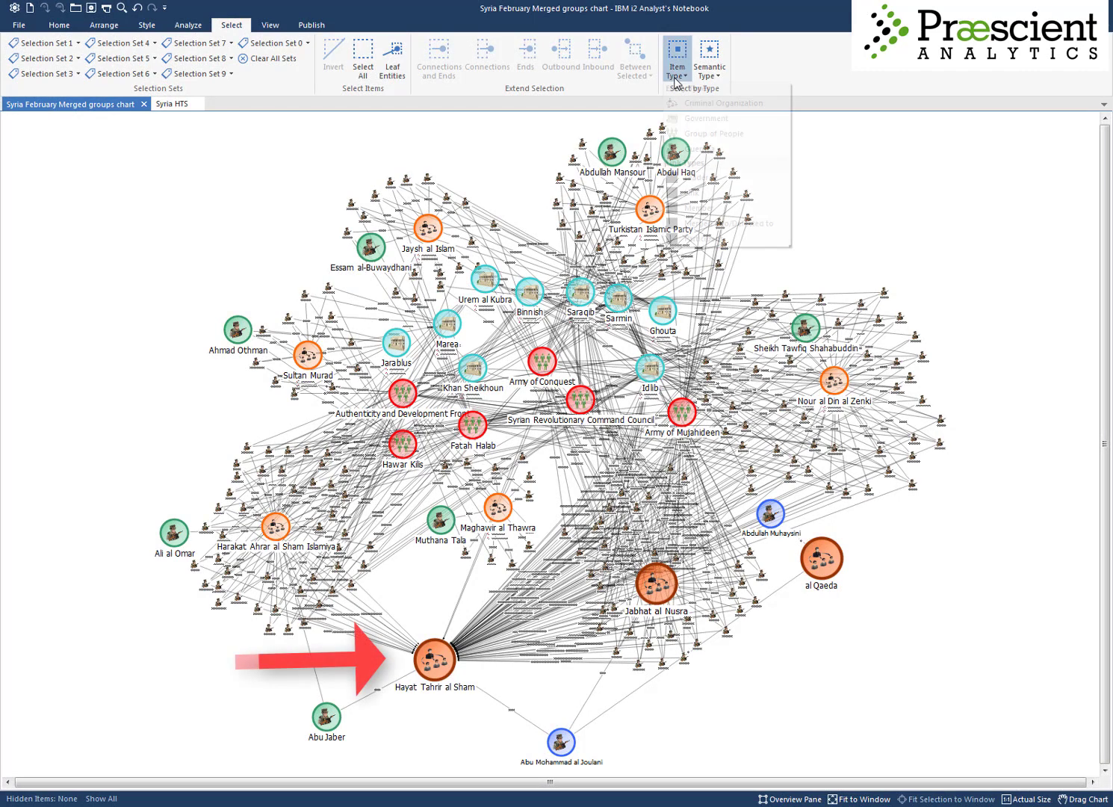
click(699, 177)
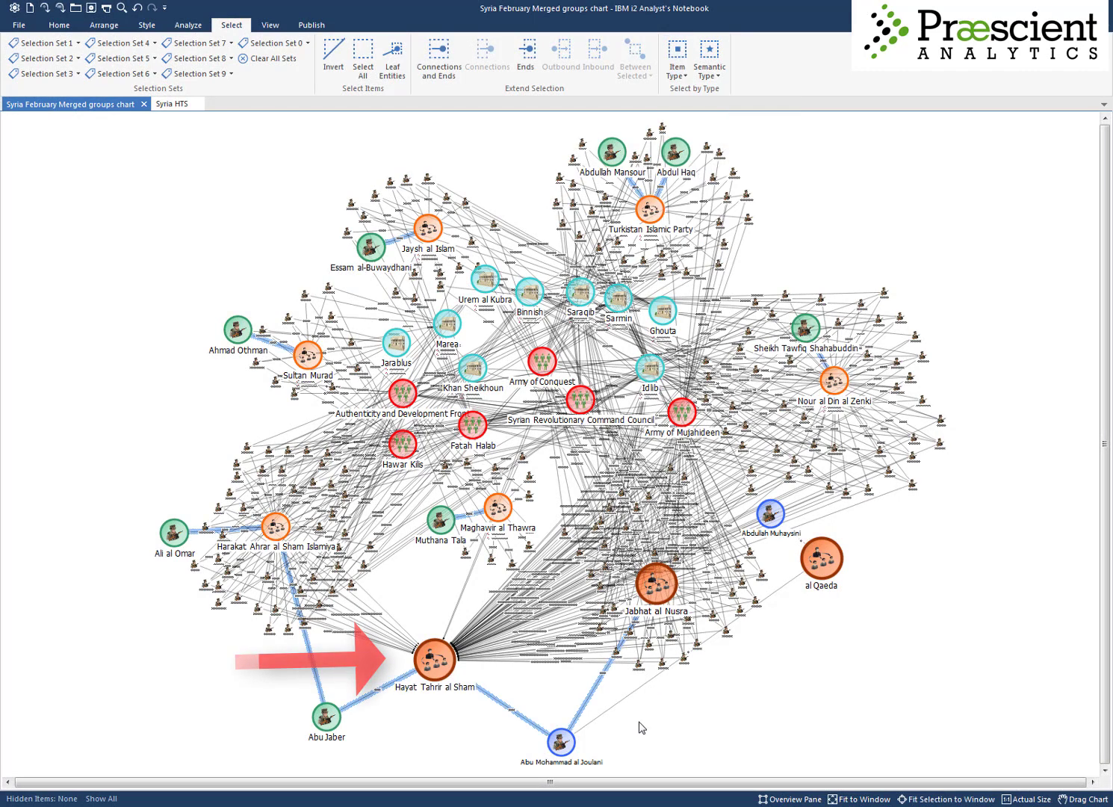
drag(302, 664, 274, 605)
click(310, 667)
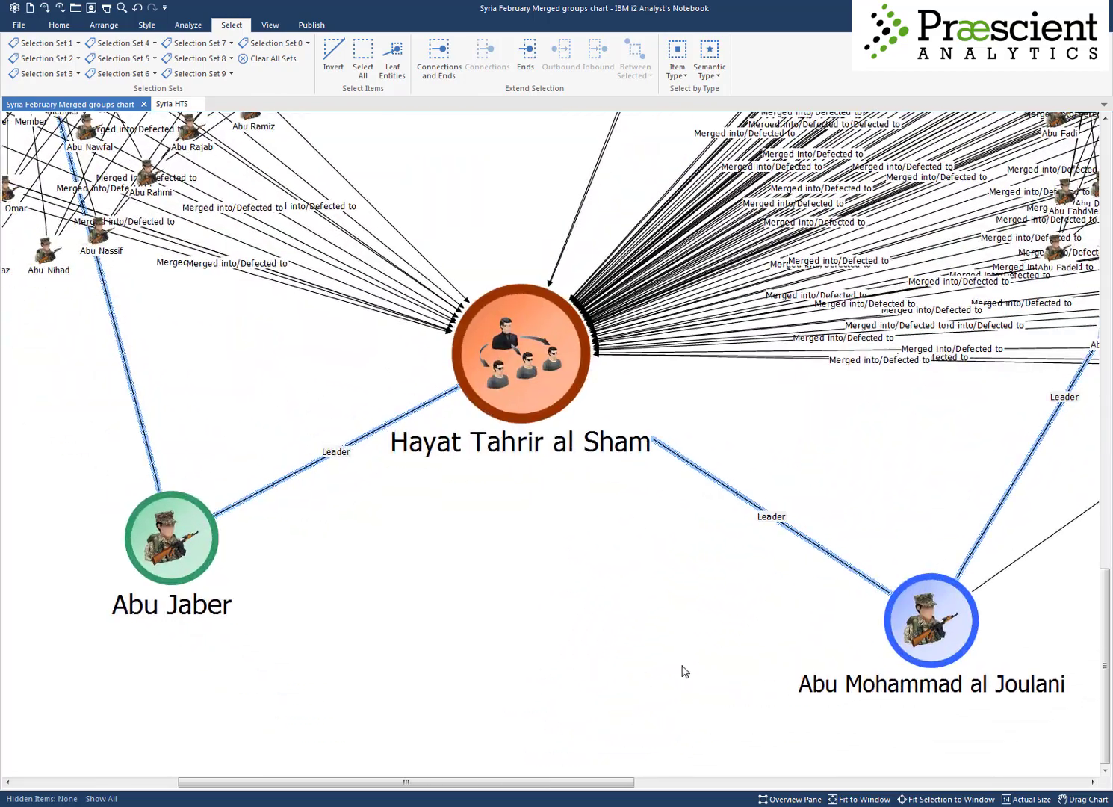
click(770, 683)
Read Abu Mohammad al Joulani's description, then fit the whole network in the window.
double_click(906, 631)
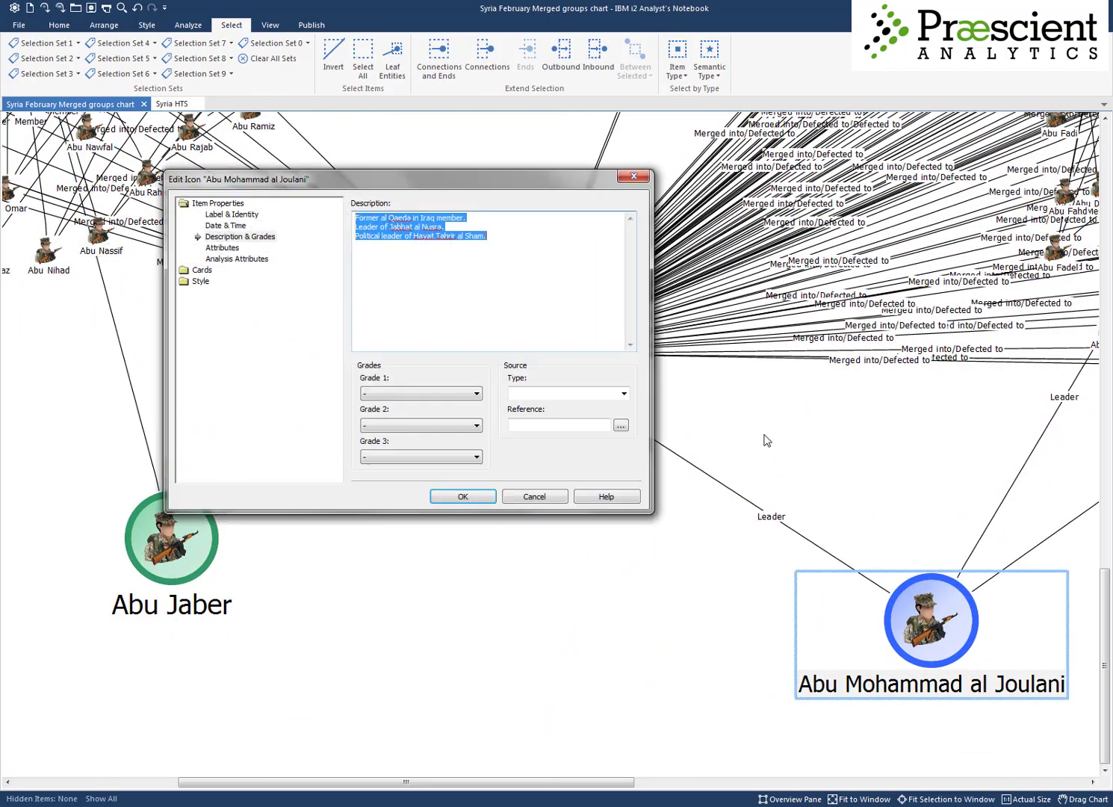
click(547, 258)
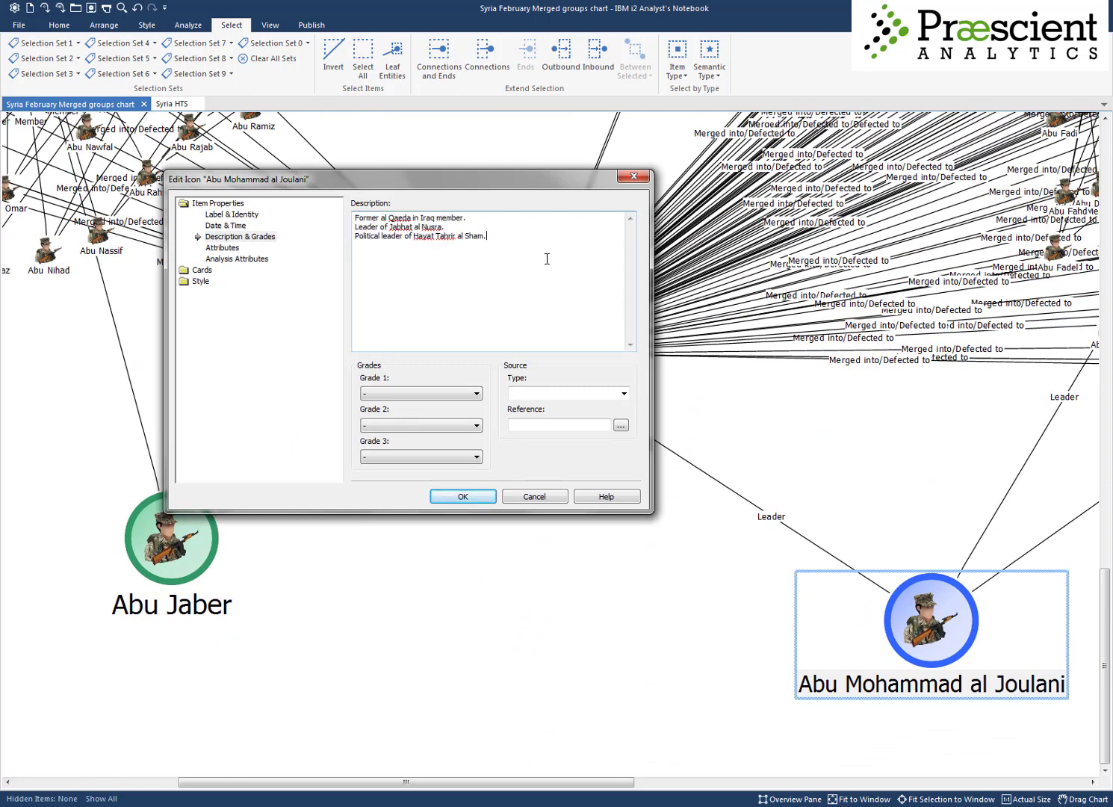
click(463, 496)
click(616, 661)
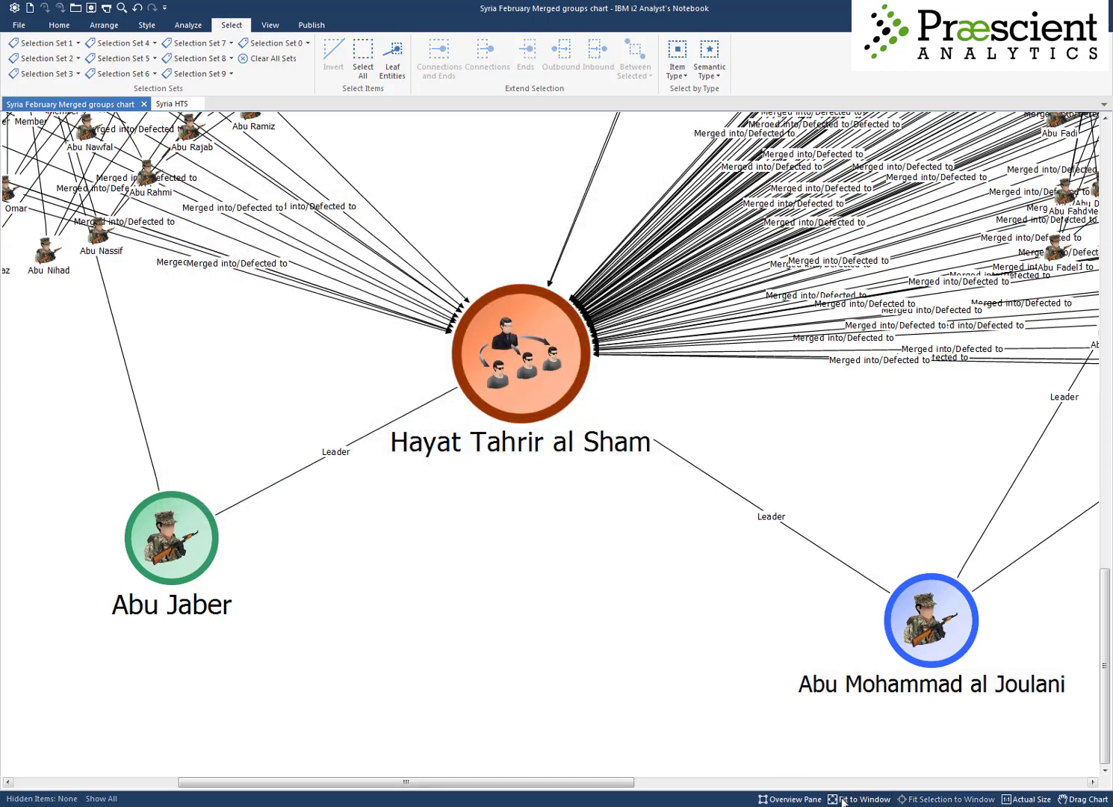
click(860, 799)
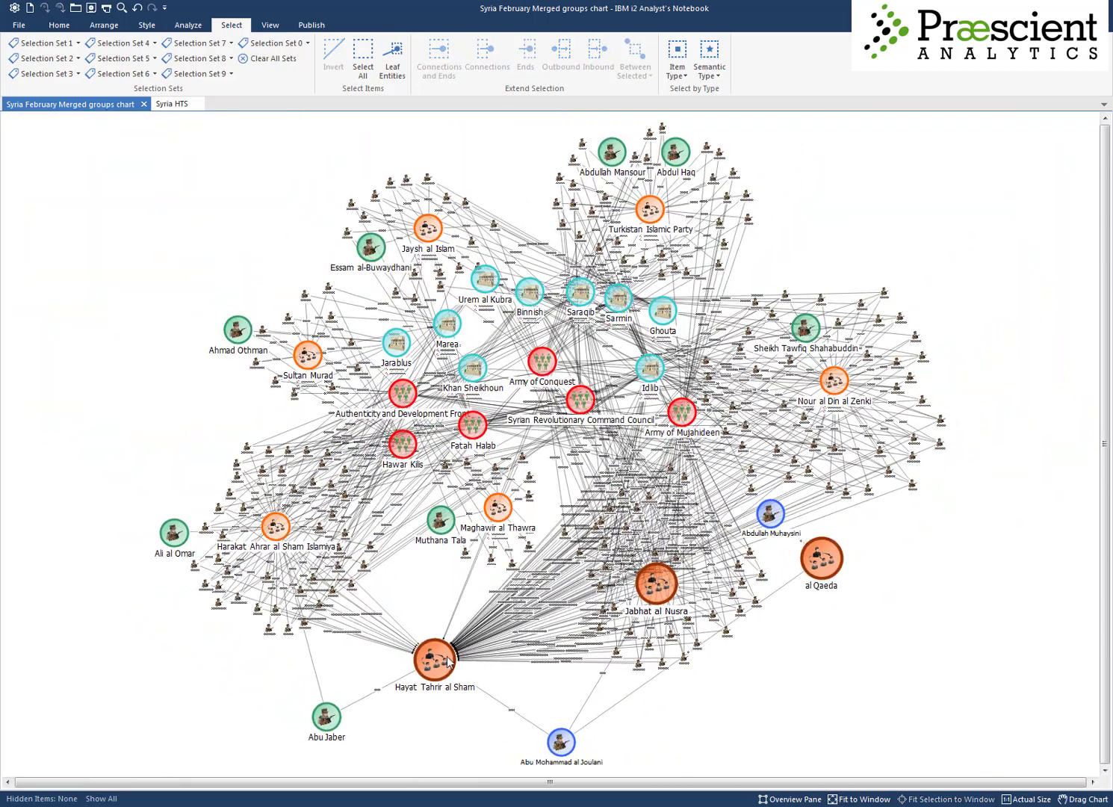
Select Hayat Tahrir al Sham with its connections and ends, then deselect.
click(448, 661)
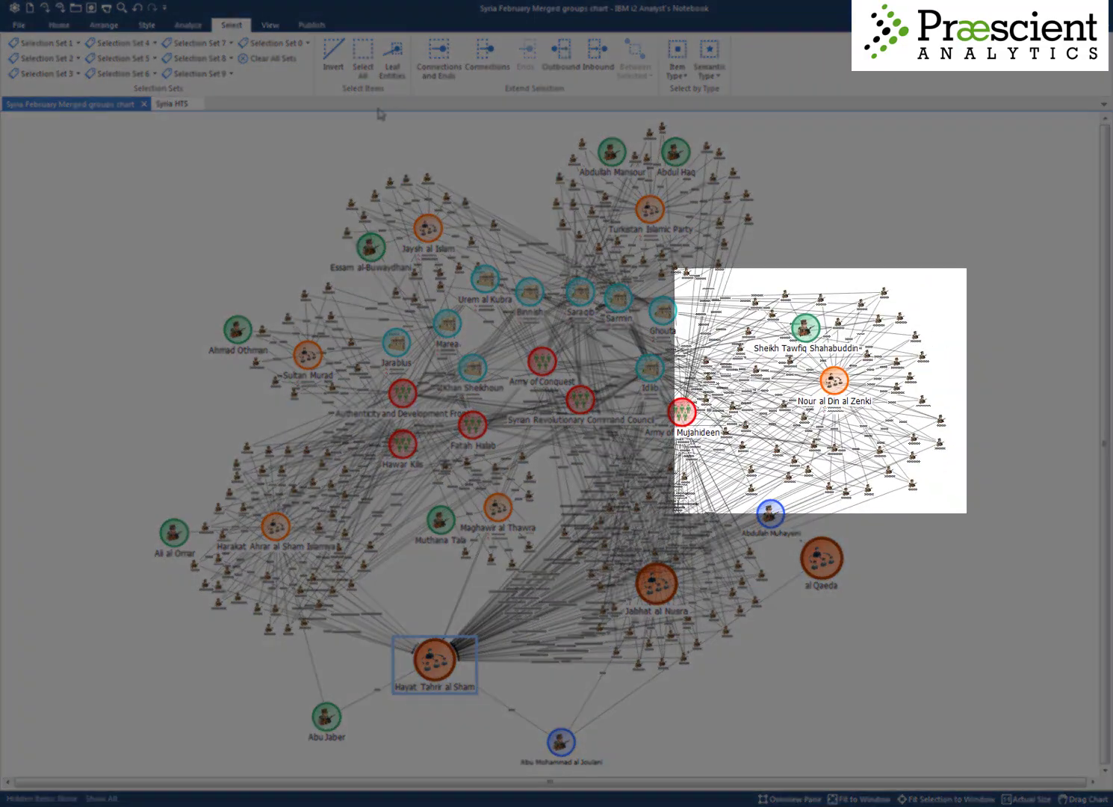
click(440, 56)
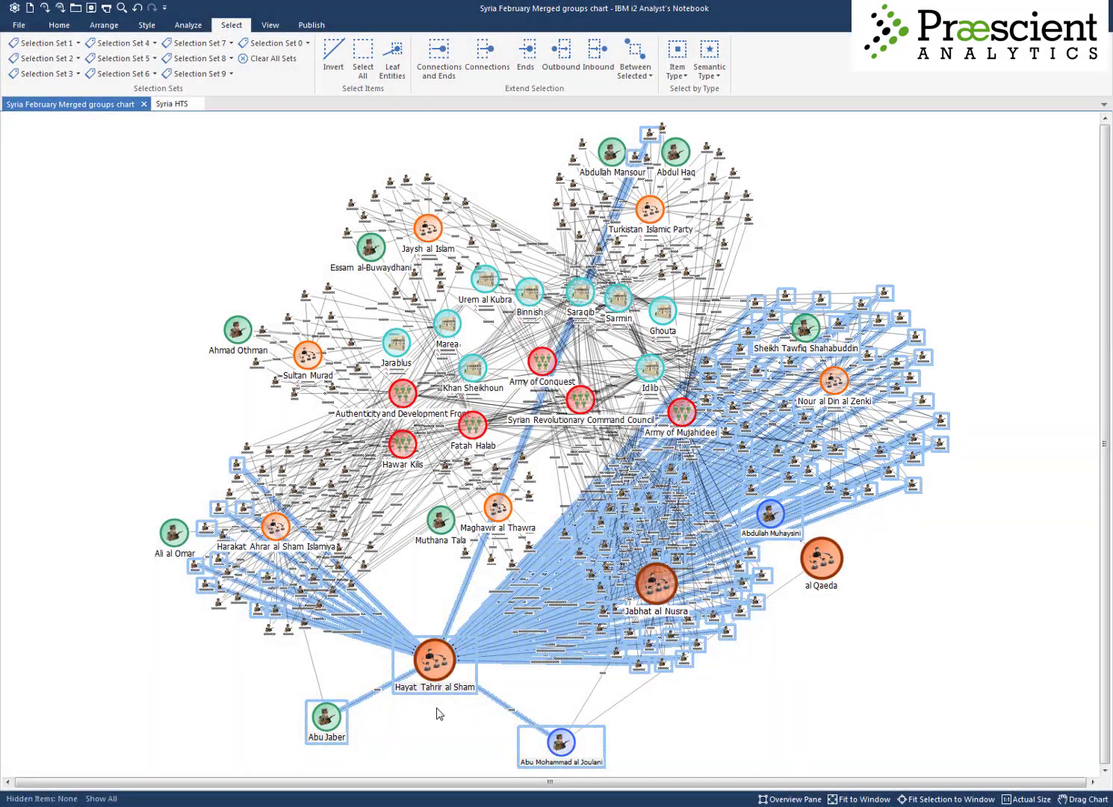
click(440, 722)
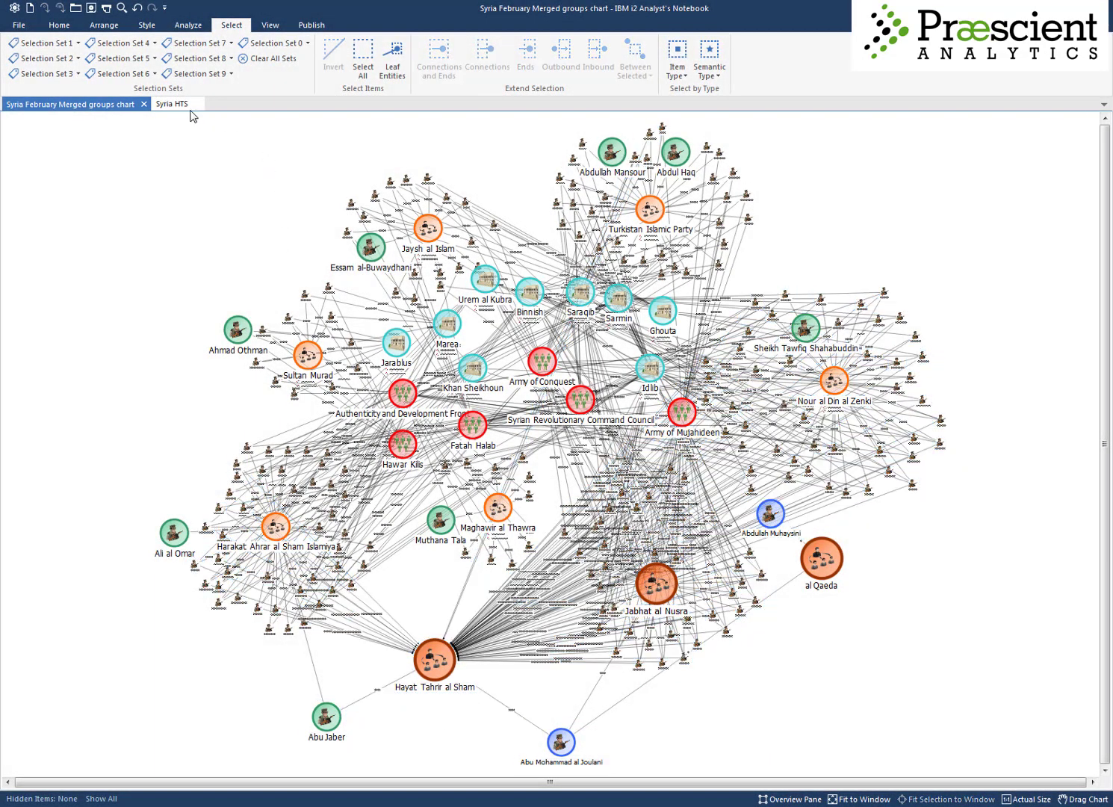
On the Syria HTS chart, trace Harakat Ahrar al Sham Islamiya's connections two levels out, then clear the selection.
click(189, 108)
click(474, 403)
click(428, 52)
click(428, 53)
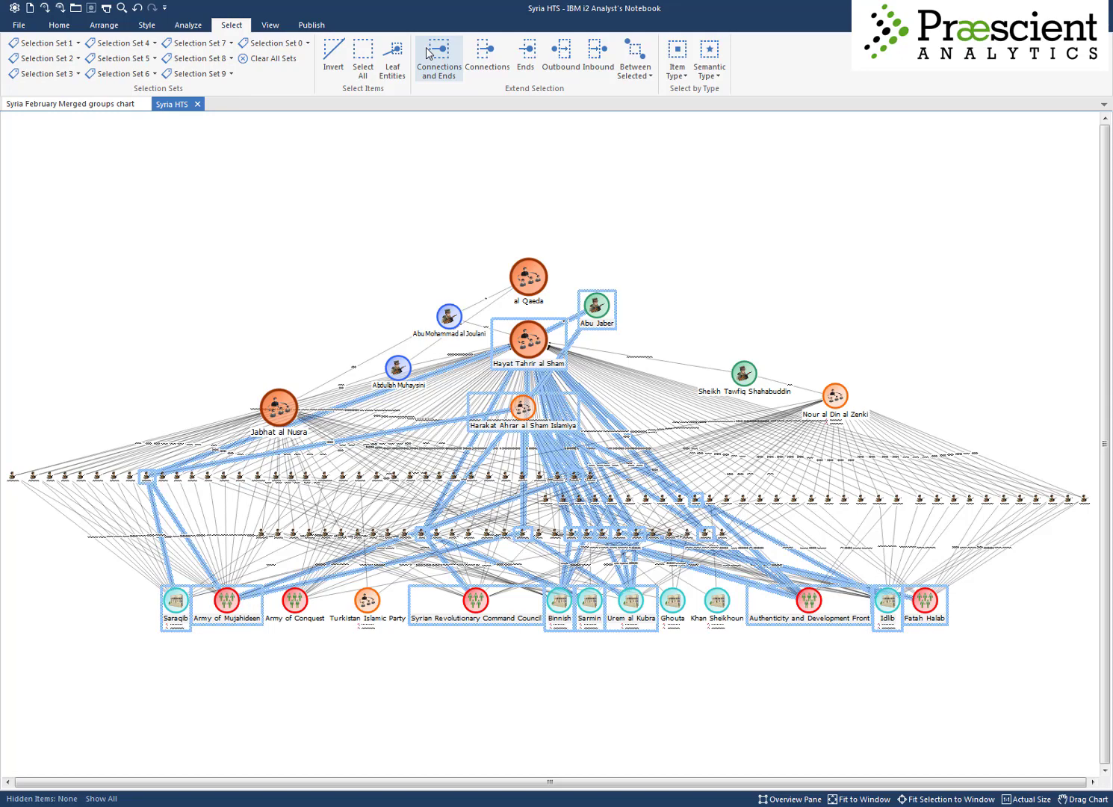
click(459, 155)
On the merged groups chart, select Jaysh al Islam, Sultan Murad and Maghawir al Thawra, and extend two levels out.
click(108, 104)
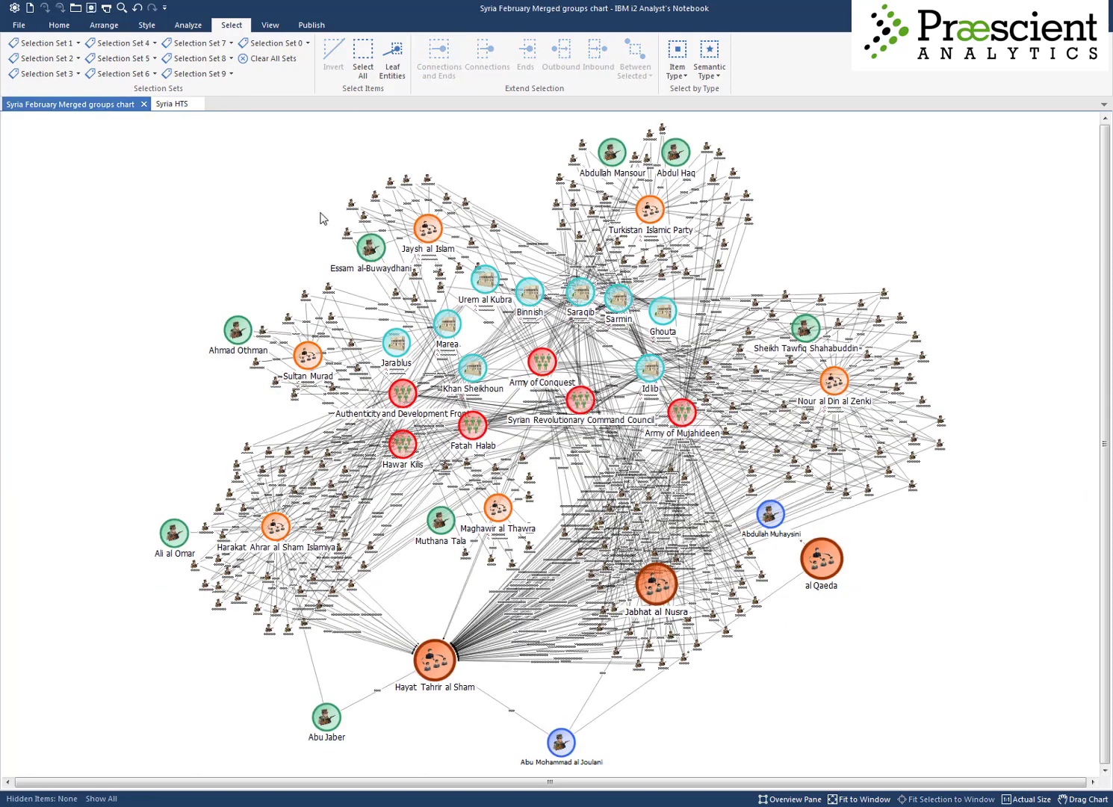
click(434, 228)
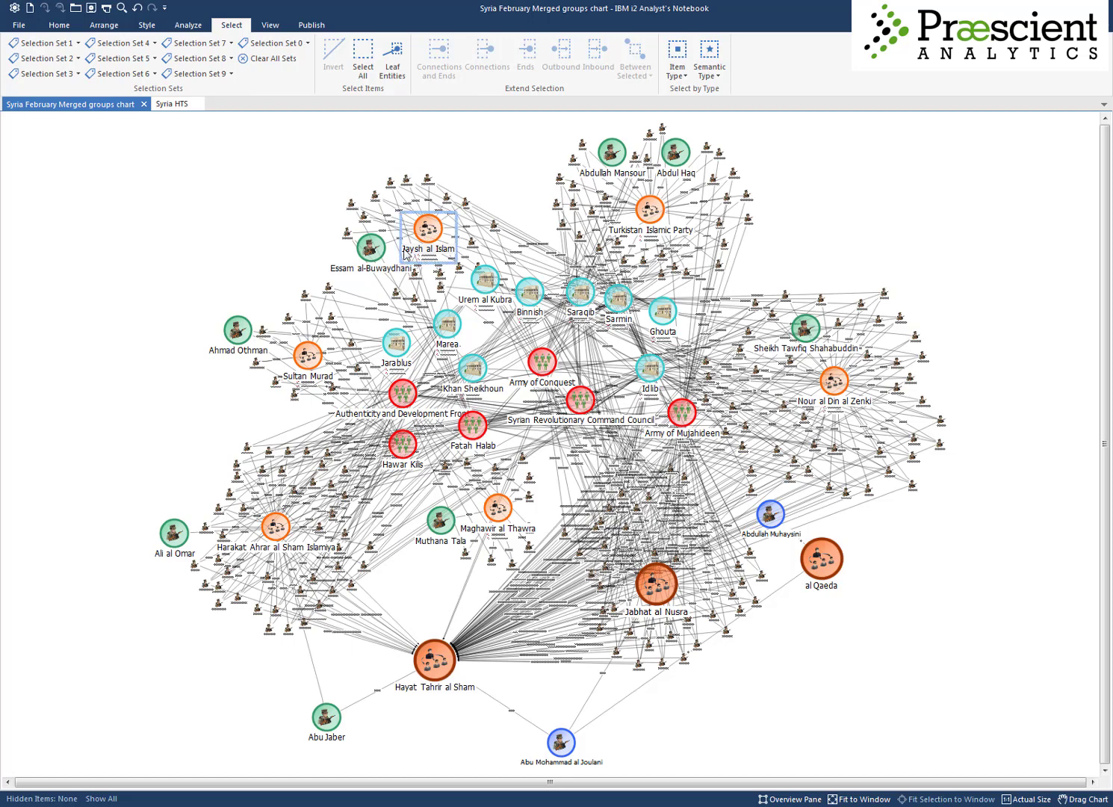
ctrl+click(305, 370)
ctrl+click(496, 518)
click(428, 71)
click(428, 71)
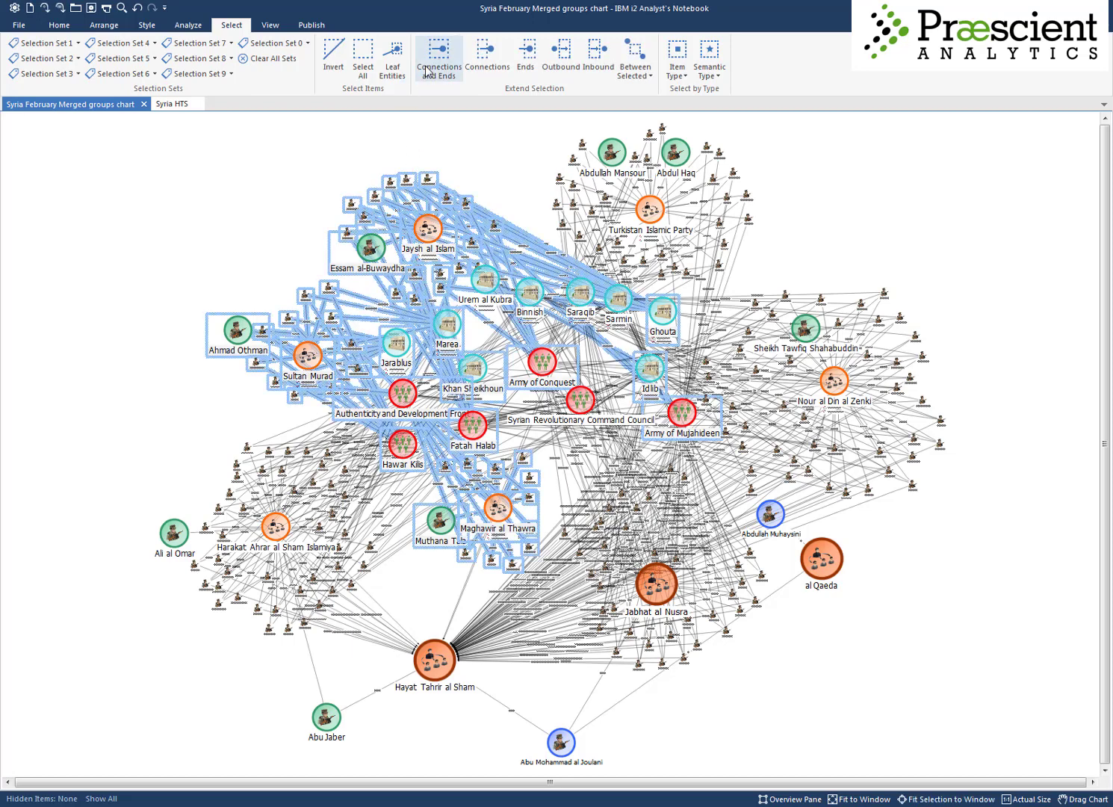
Select Abu Mohammad al Joulani and Abdullah Muhaysini with their meetings and fellow attendees, then clear the selection.
click(377, 125)
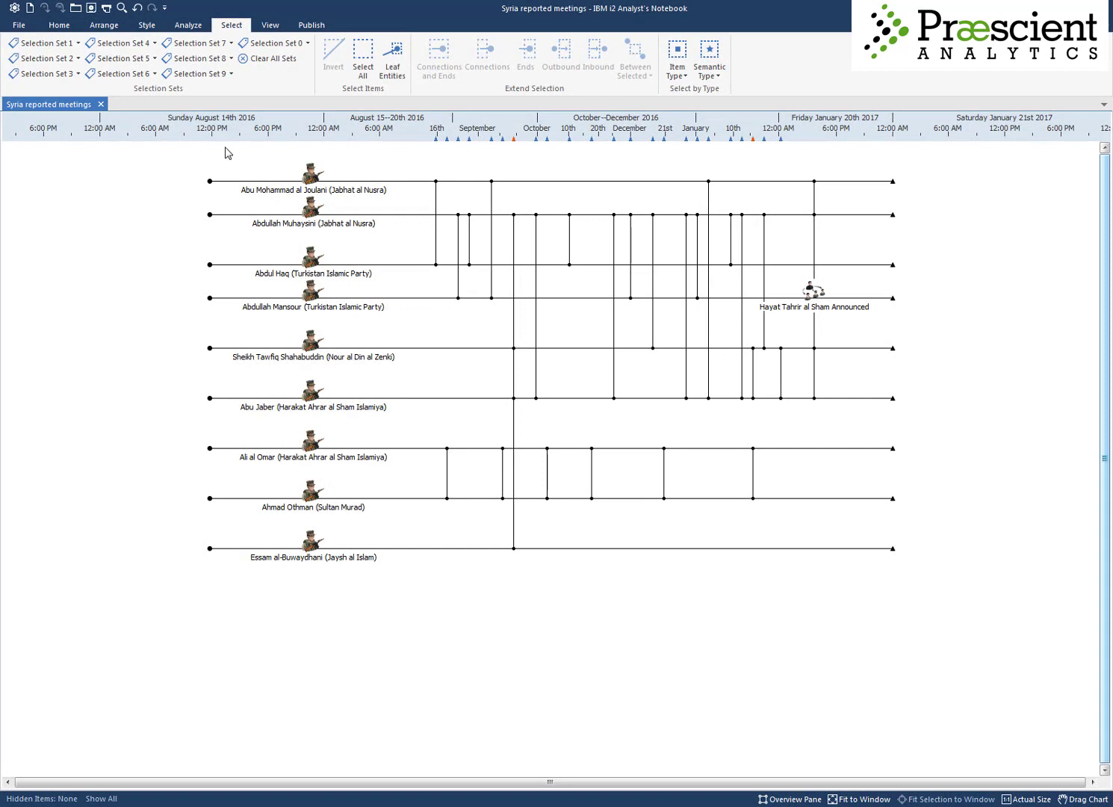
drag(225, 148, 397, 239)
click(439, 51)
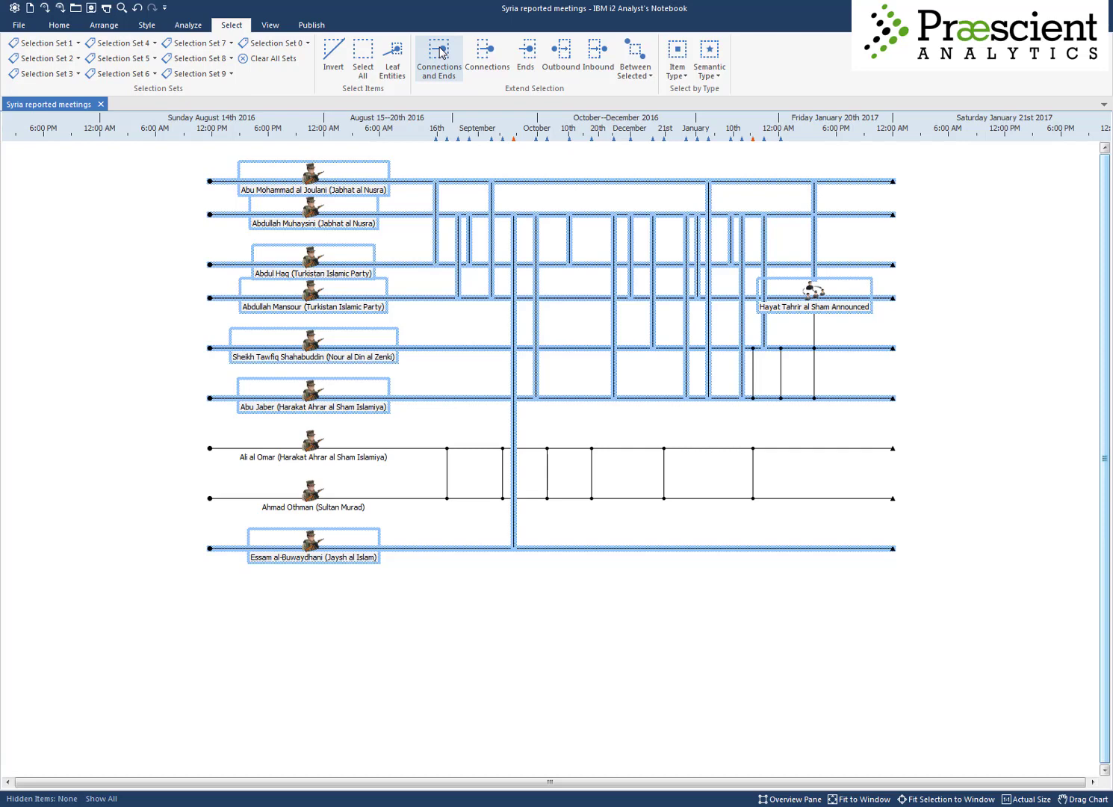
click(191, 155)
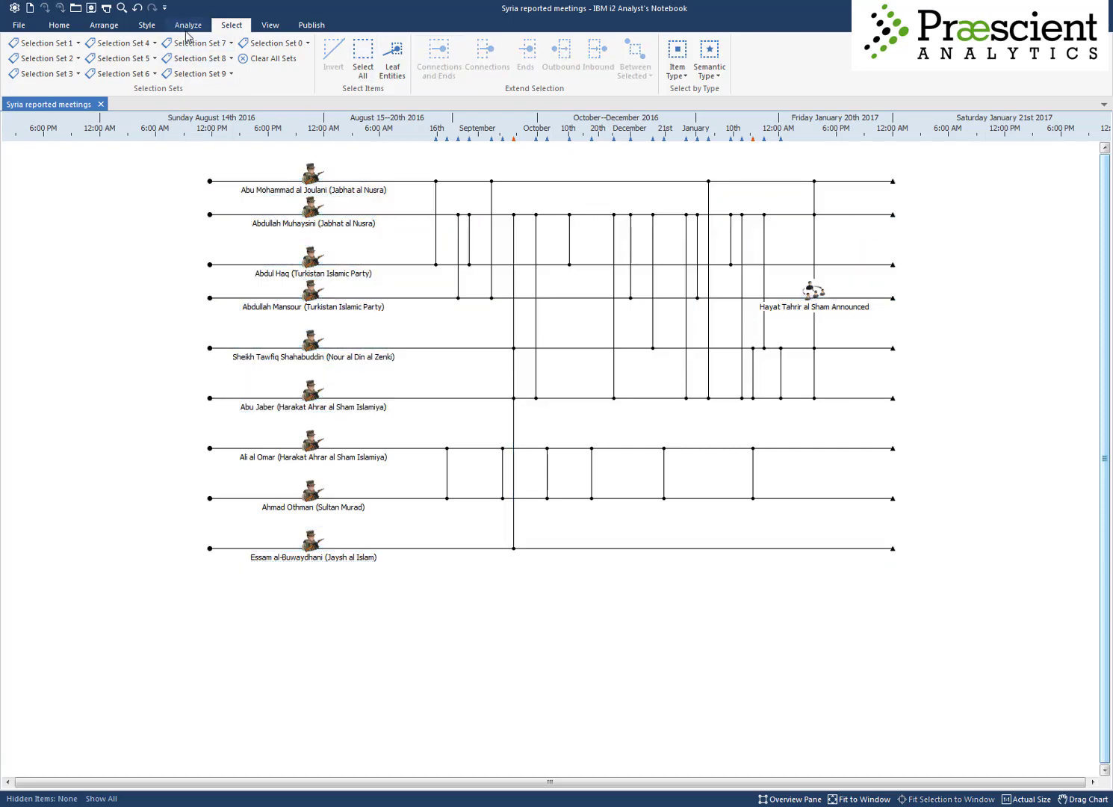
Plot the meeting dates as a Date & Time histogram.
click(188, 27)
click(529, 58)
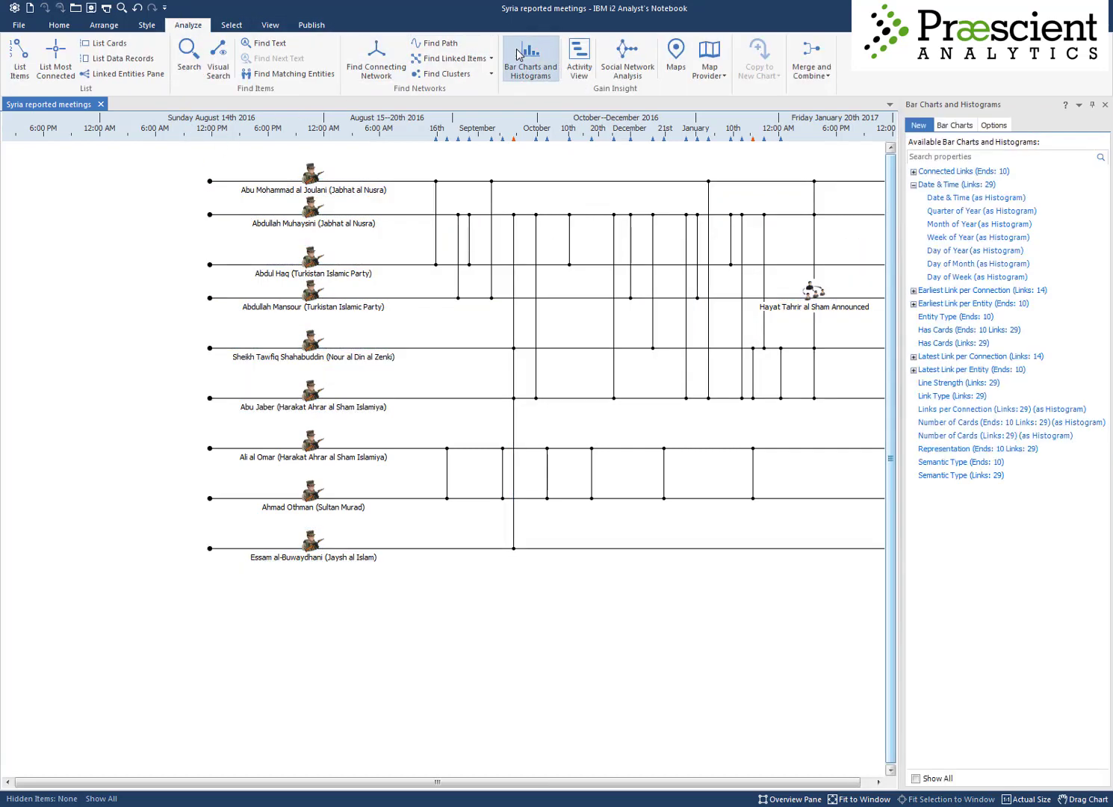
click(1002, 200)
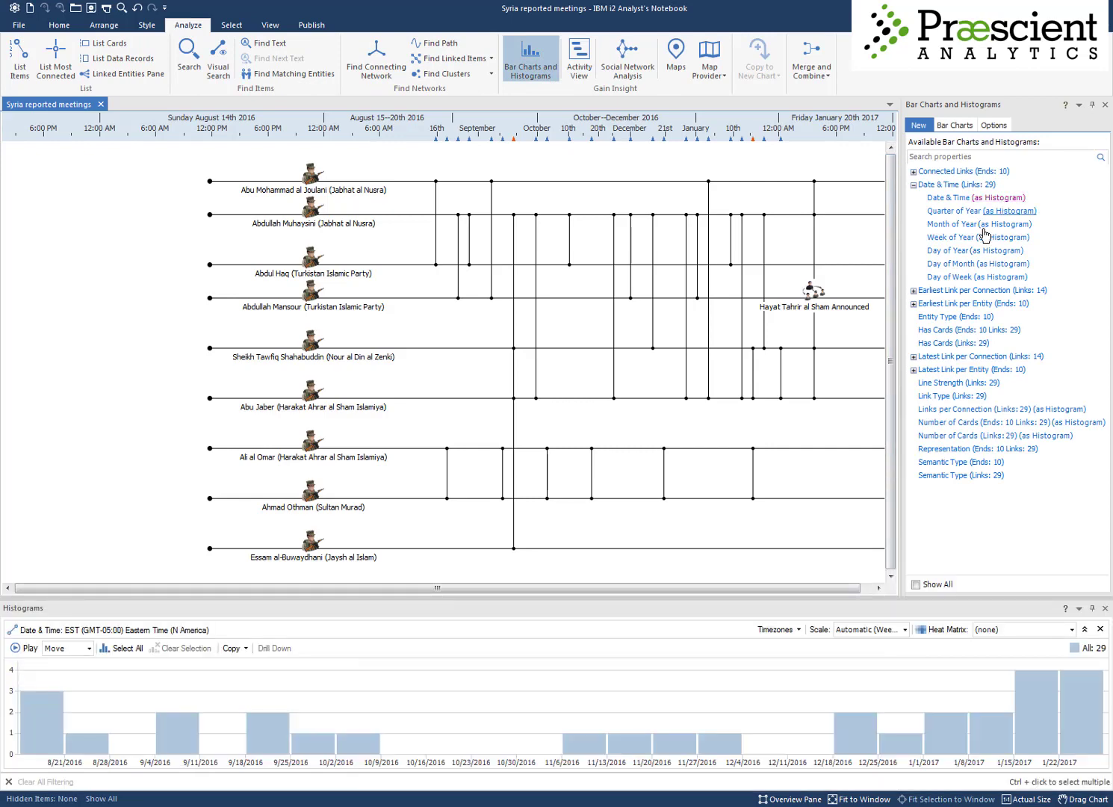
Drill down into meetings from the week of 12/18/2016 through the week of 1/22/2017.
click(853, 723)
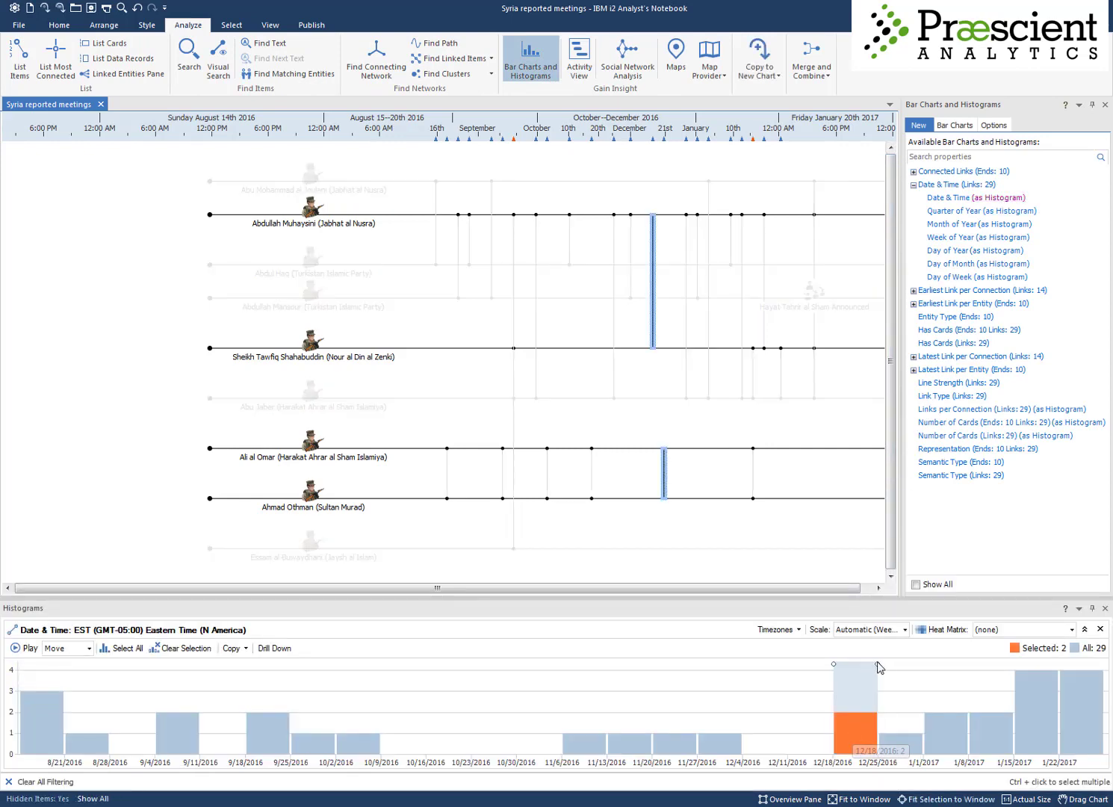
drag(877, 664, 1106, 665)
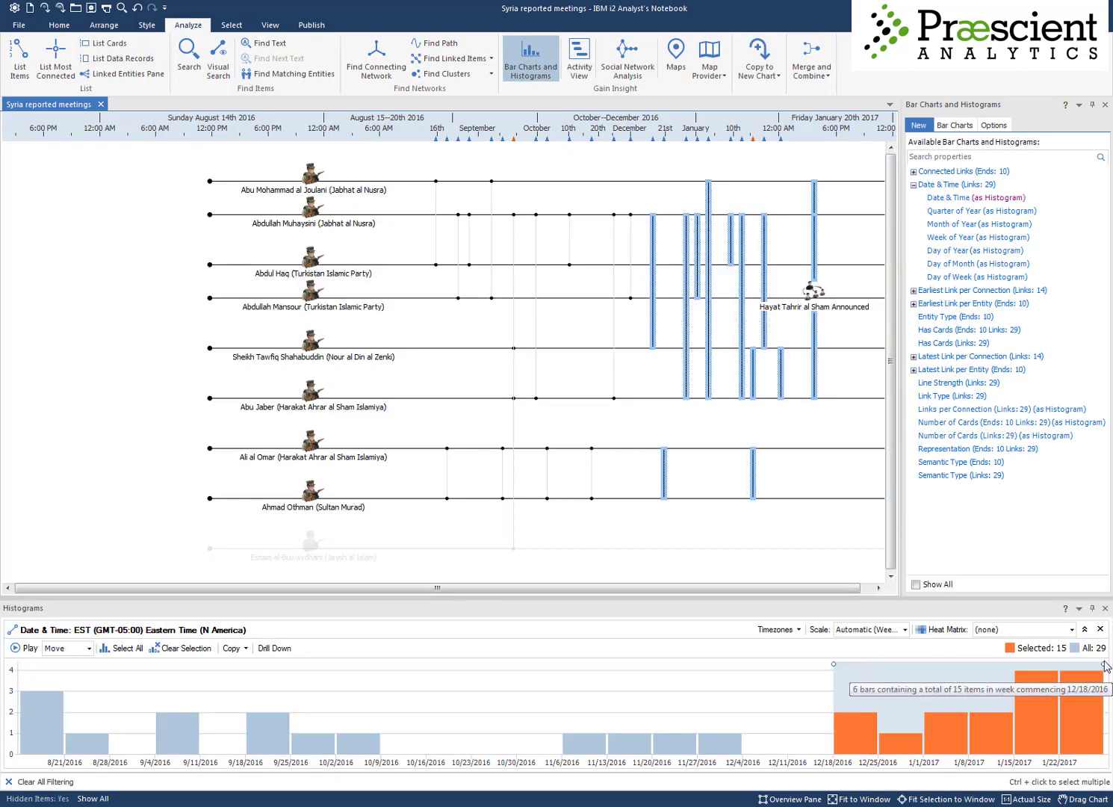
click(275, 649)
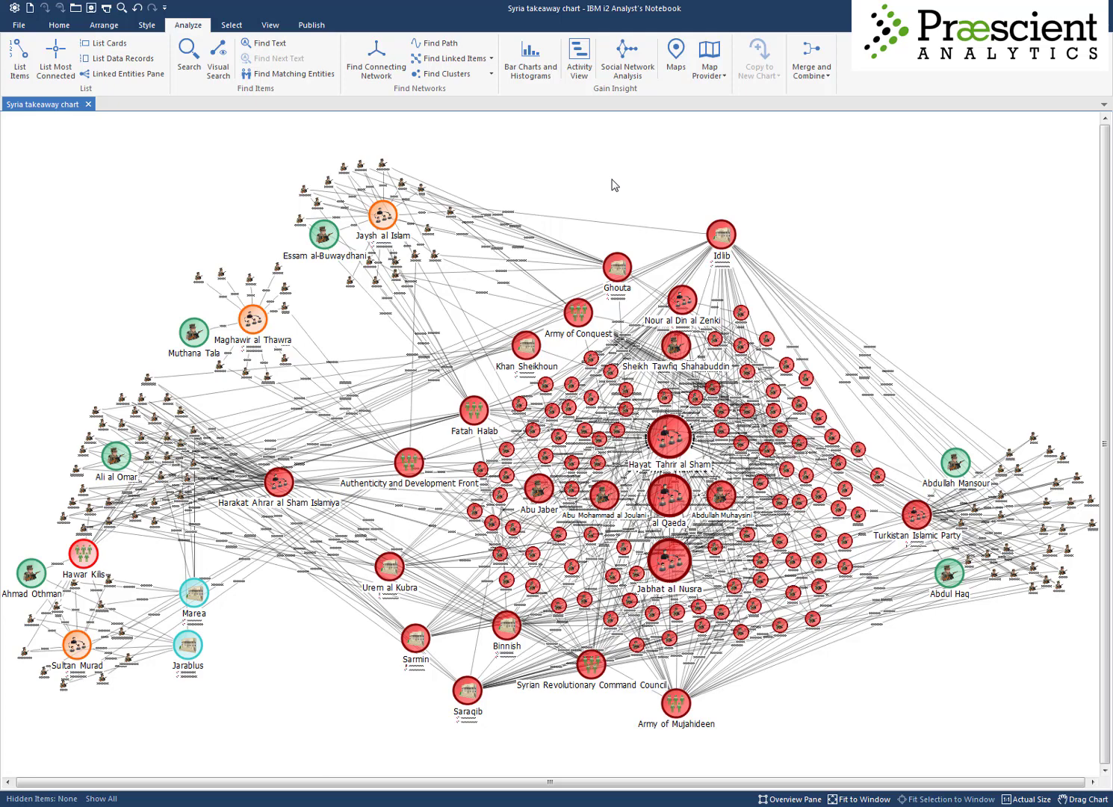
Send every item of the takeaway chart to the Esri map.
key(ctrl+a)
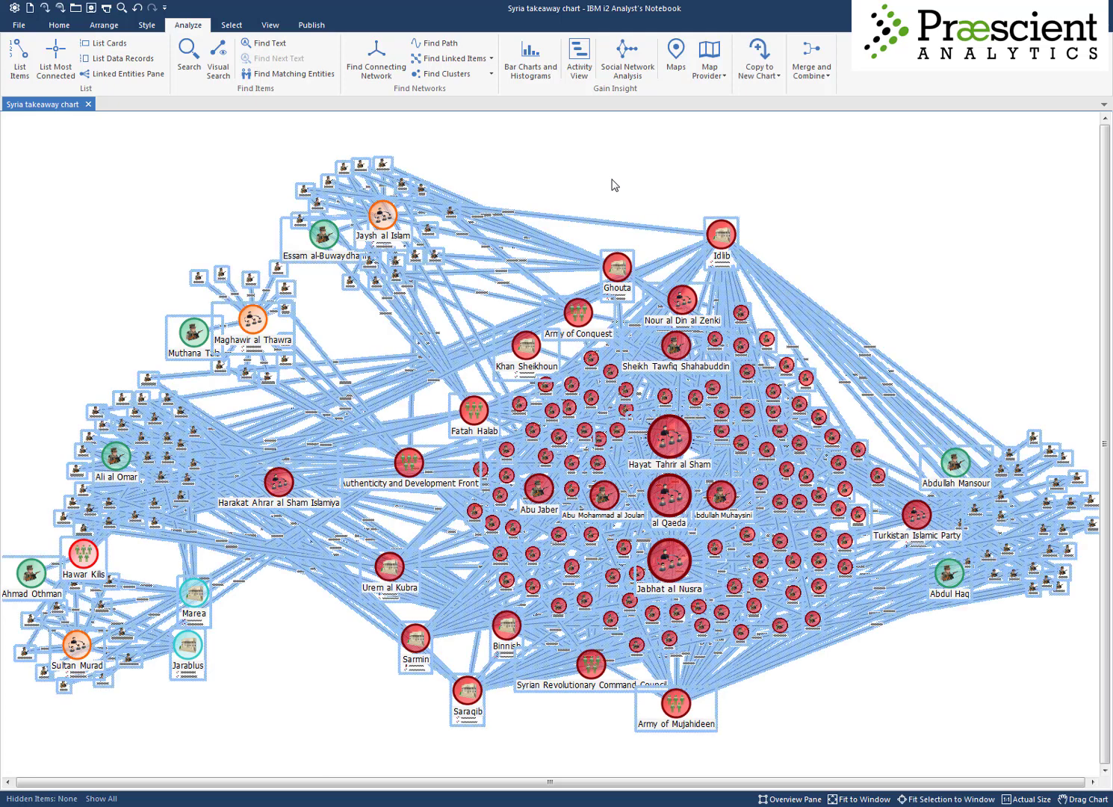
right_click(618, 267)
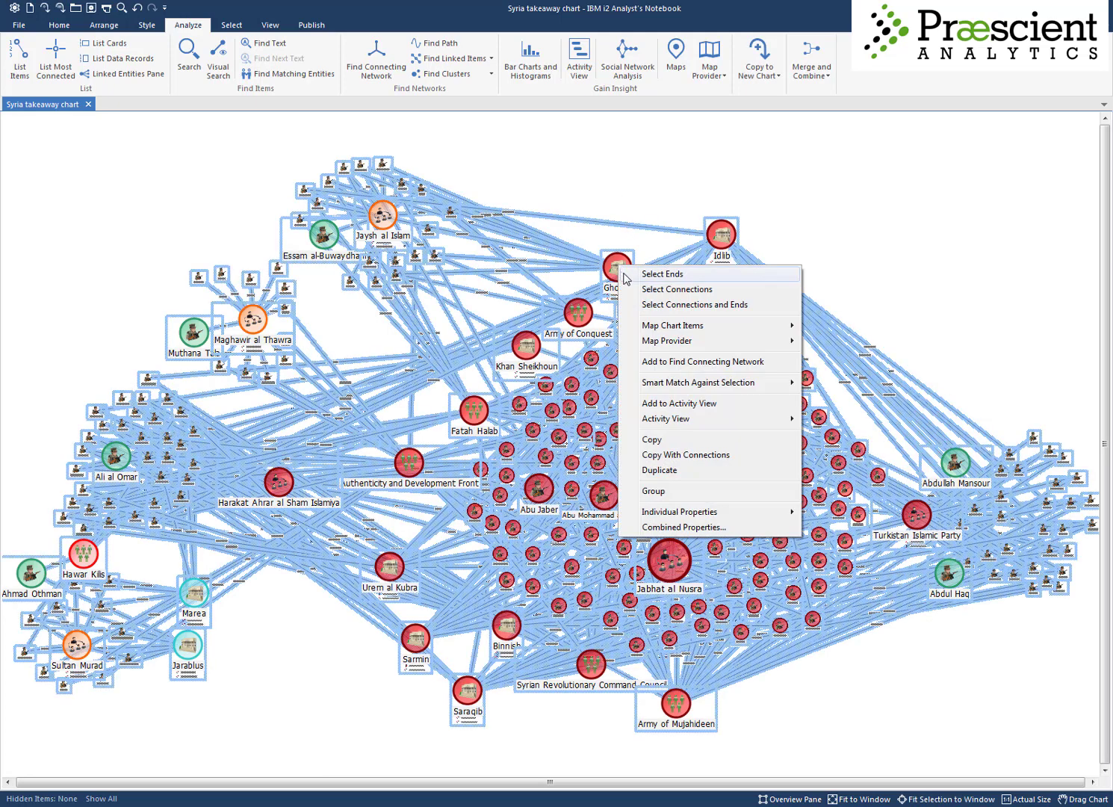
mouse_move(701, 326)
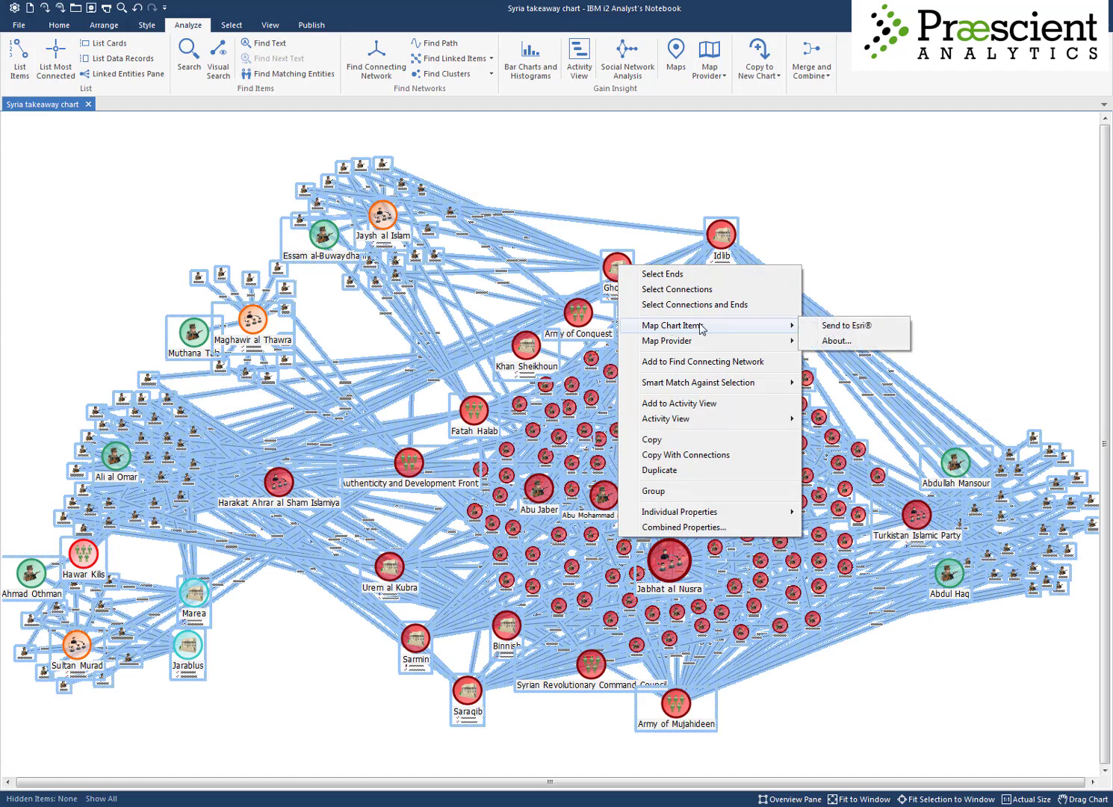
click(842, 326)
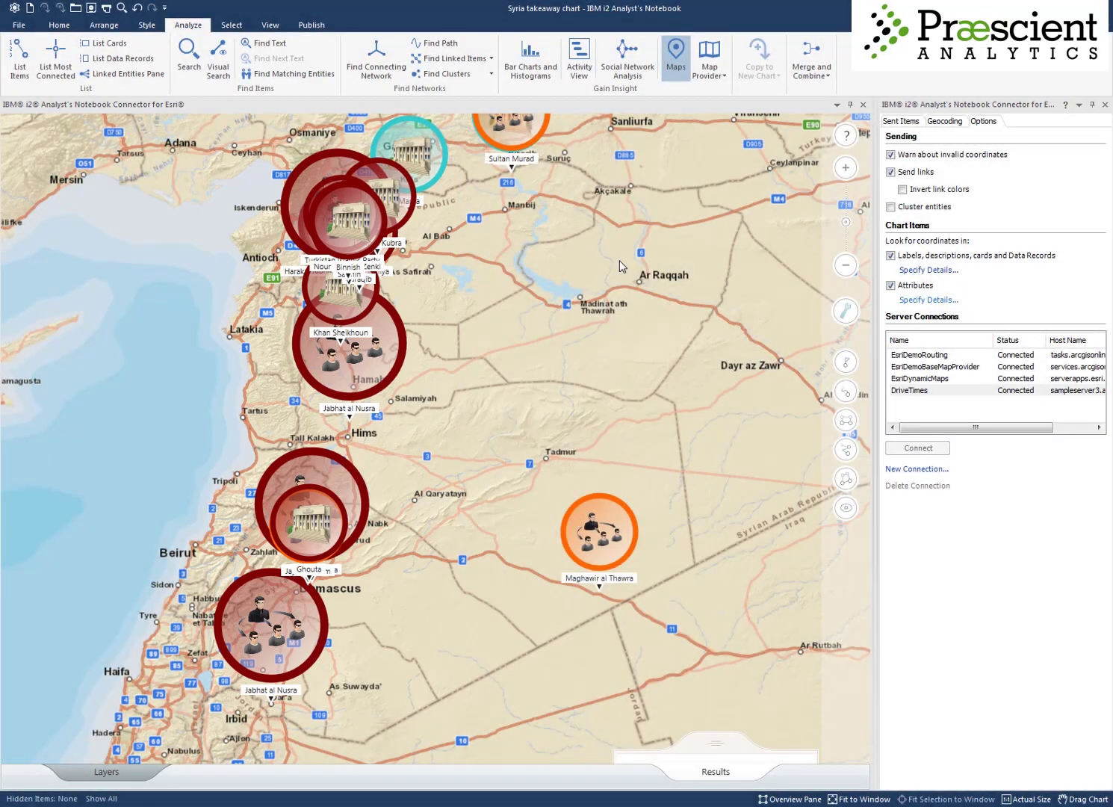
Zoom the map in on the Saraqib and Urem al Kubra area, then close the map view.
drag(620, 260, 620, 300)
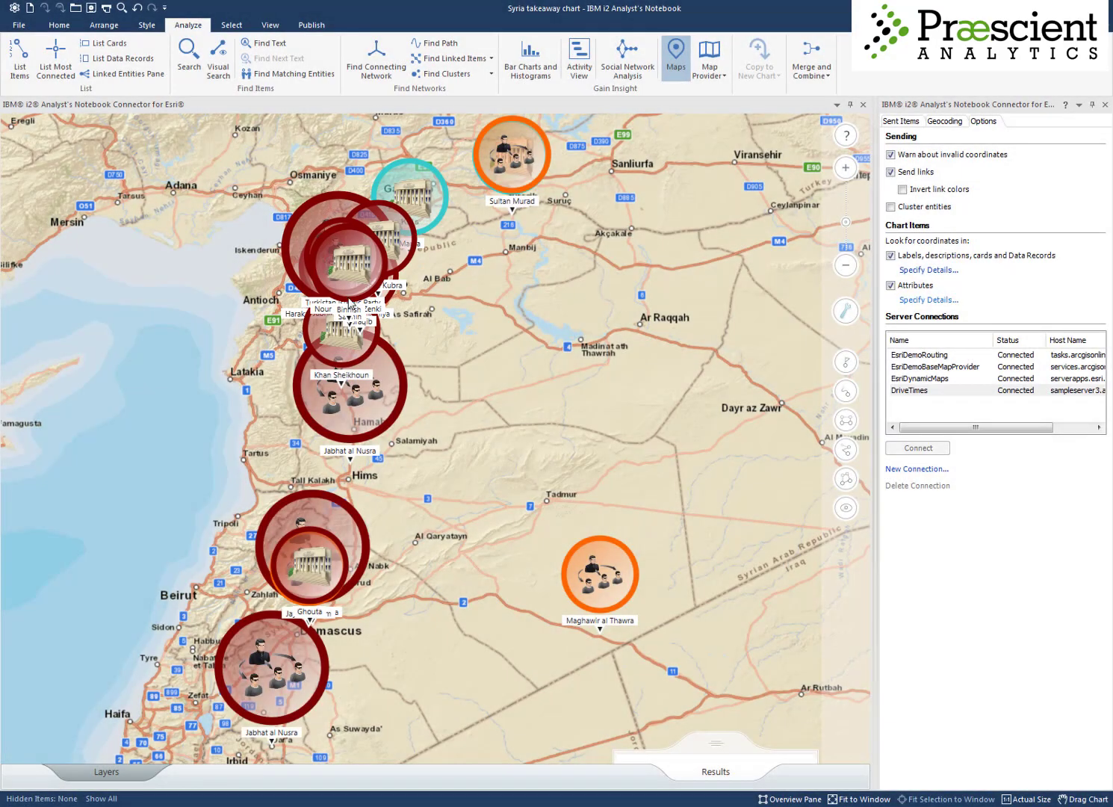
scroll(352, 302, up, 3)
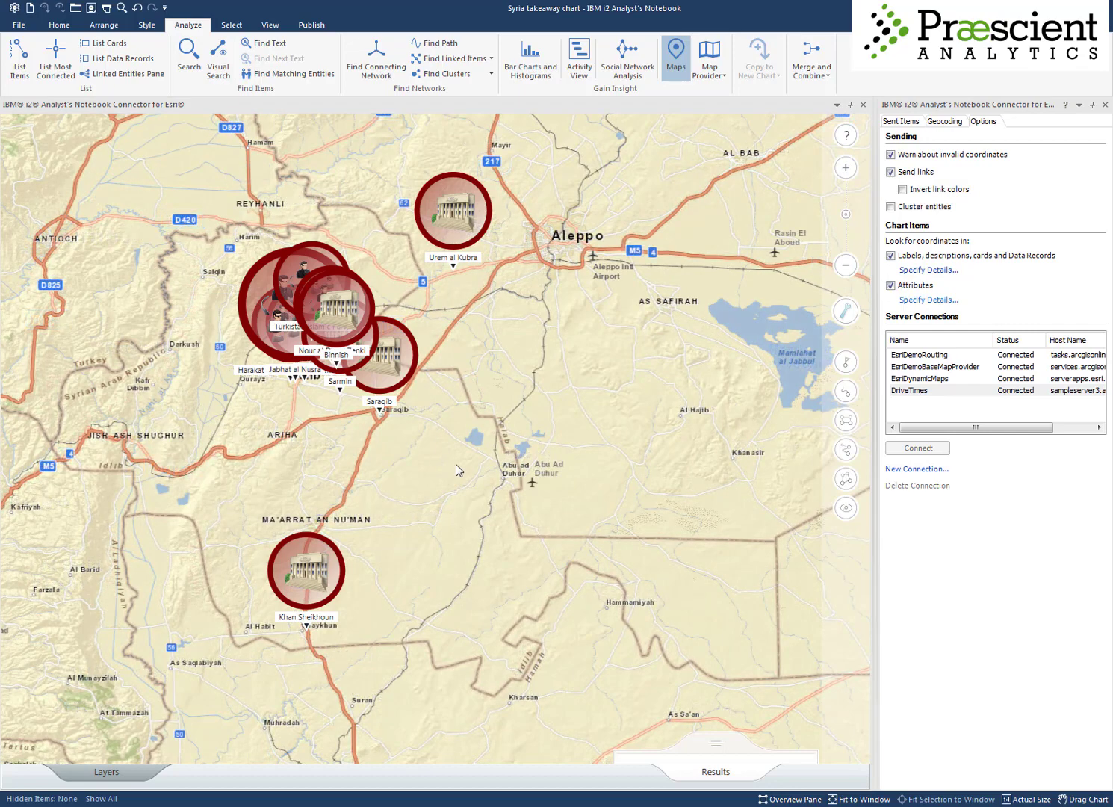
scroll(321, 404, up, 2)
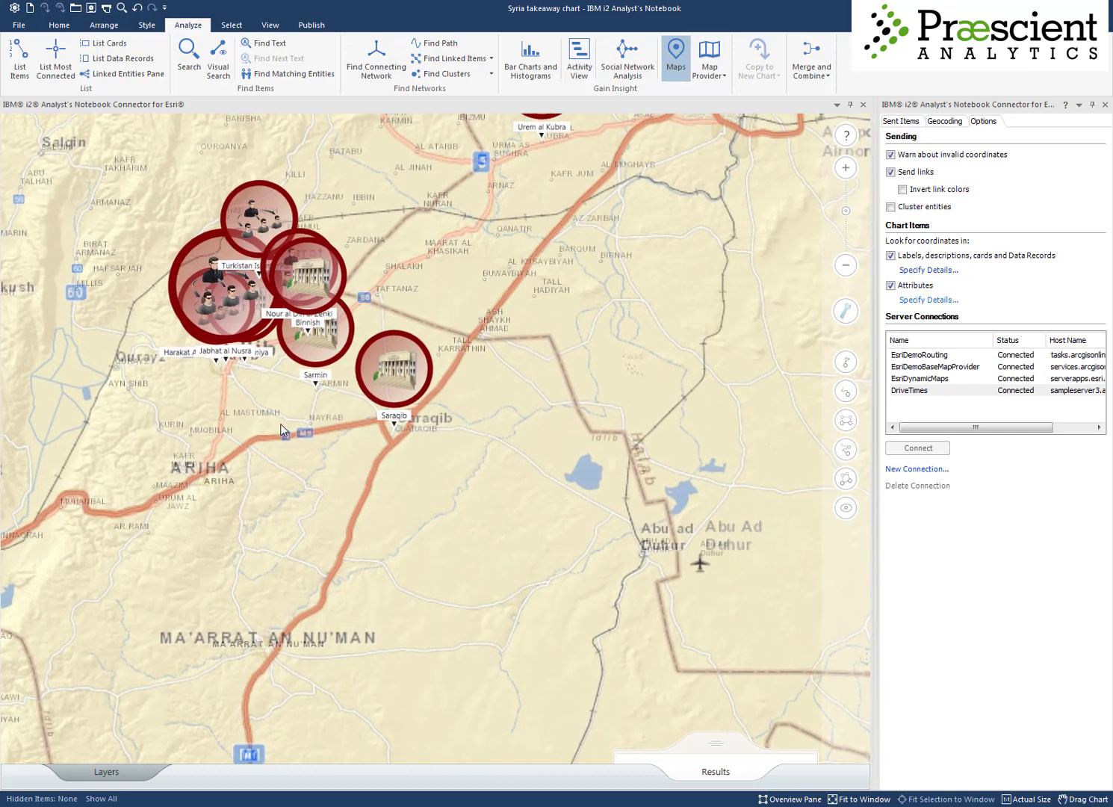
drag(282, 431, 297, 478)
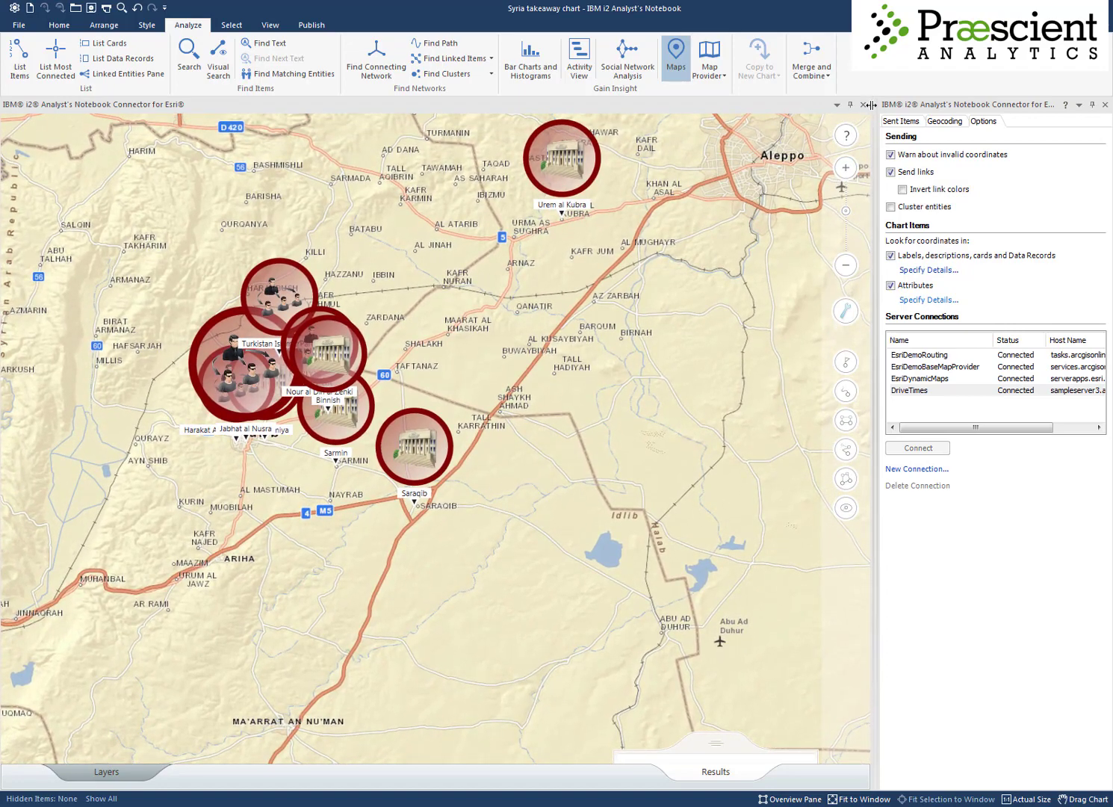
click(864, 104)
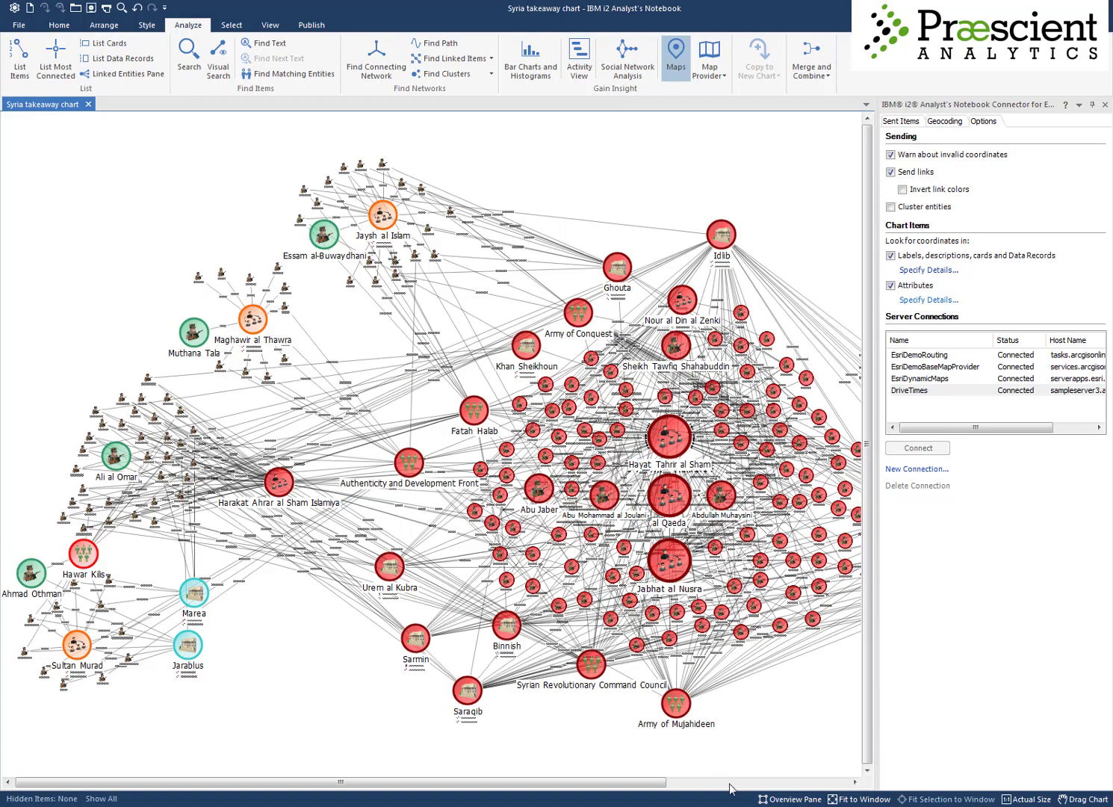
Close the Esri connector settings and fit the takeaway chart to the window.
click(826, 798)
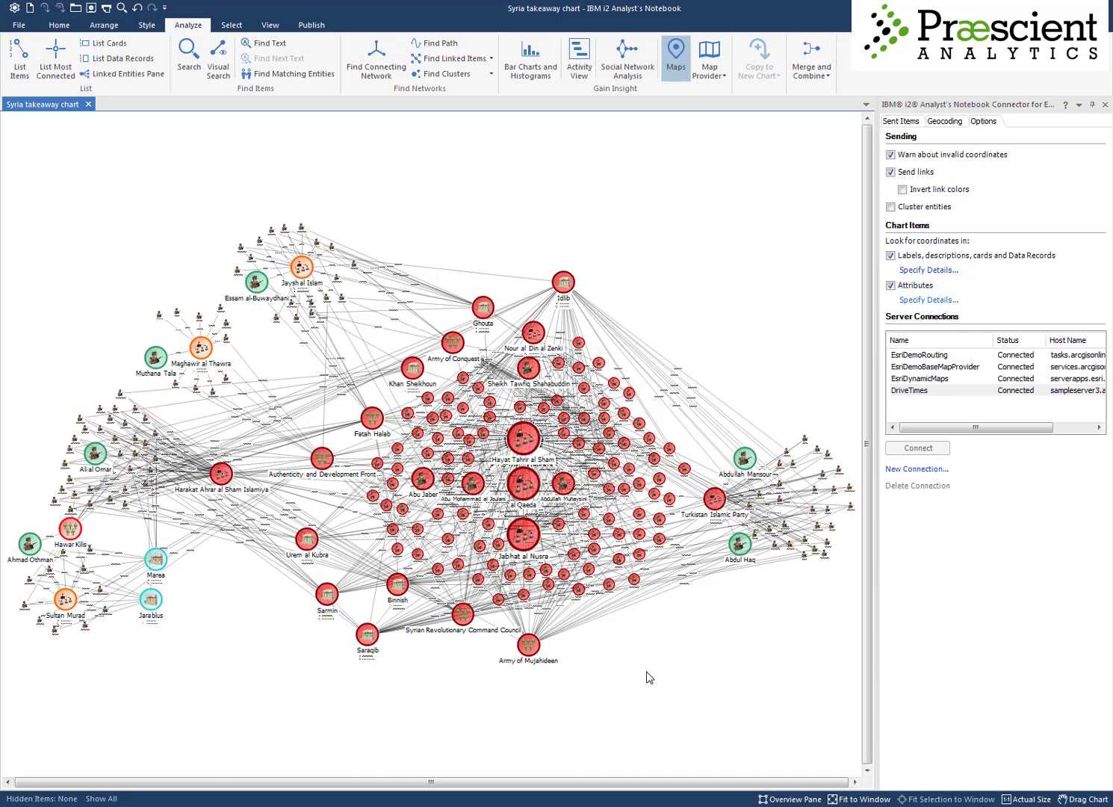
click(1105, 105)
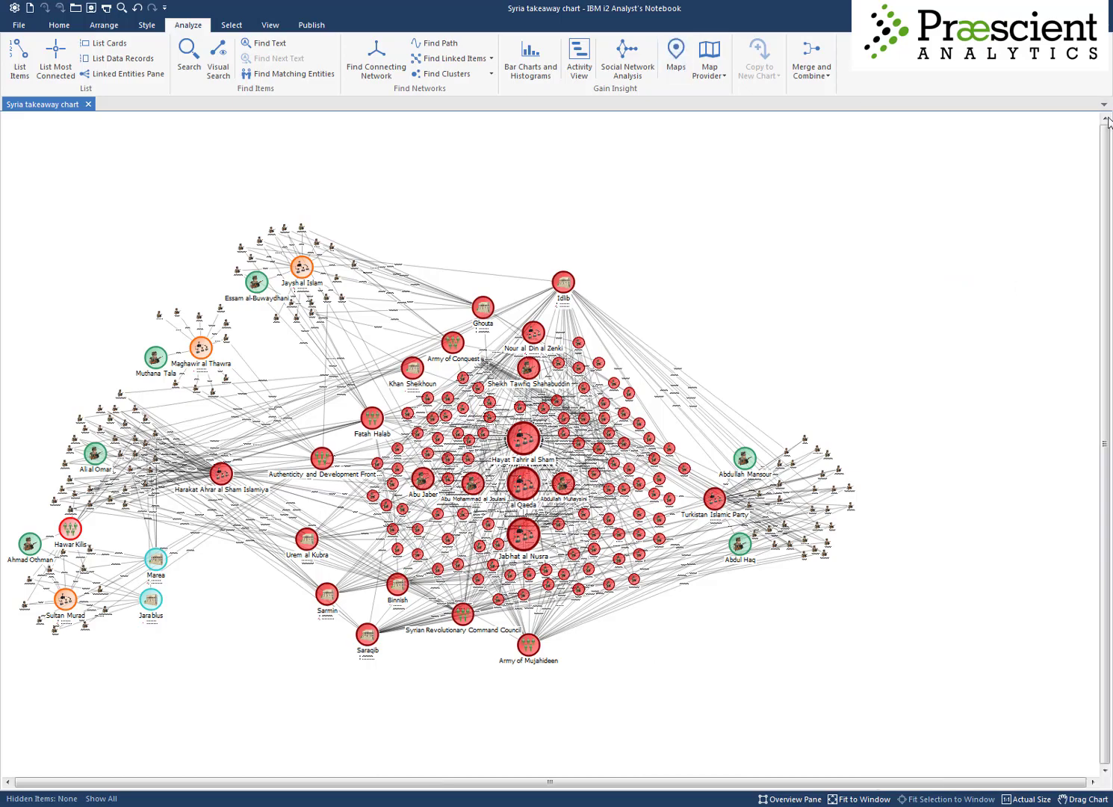
click(857, 801)
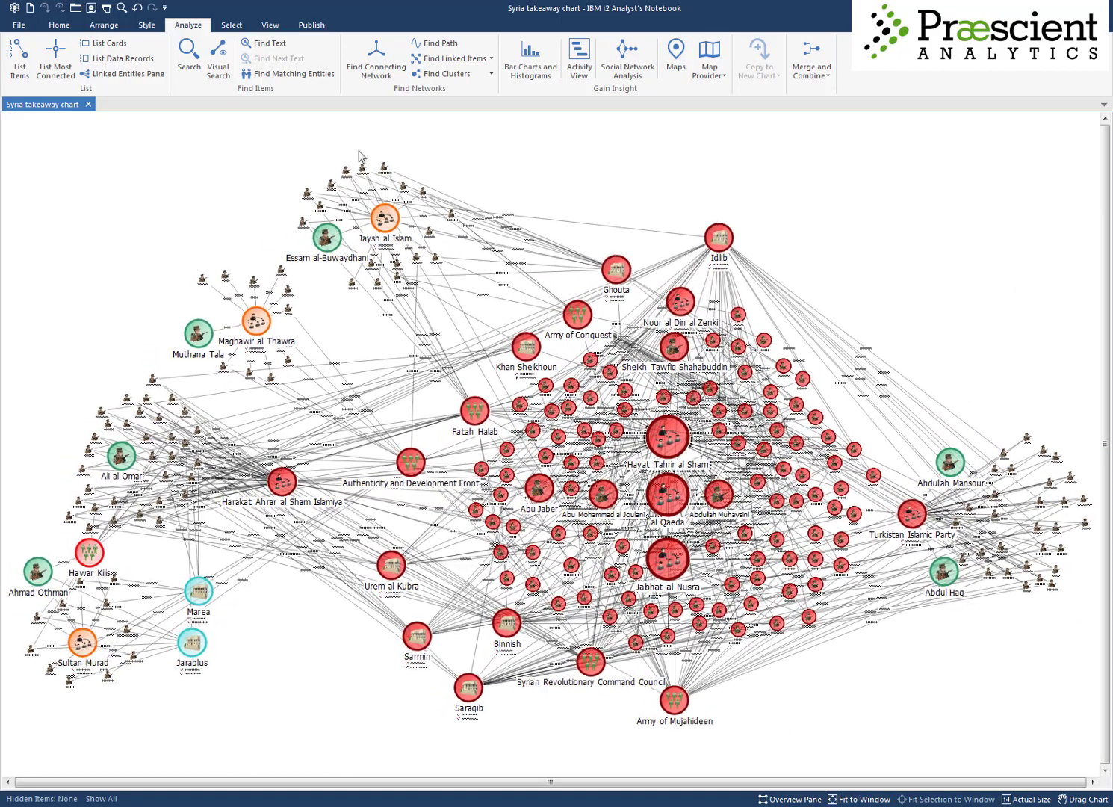
Select Hayat Tahrir al Sham and its connected entities two levels out.
click(232, 23)
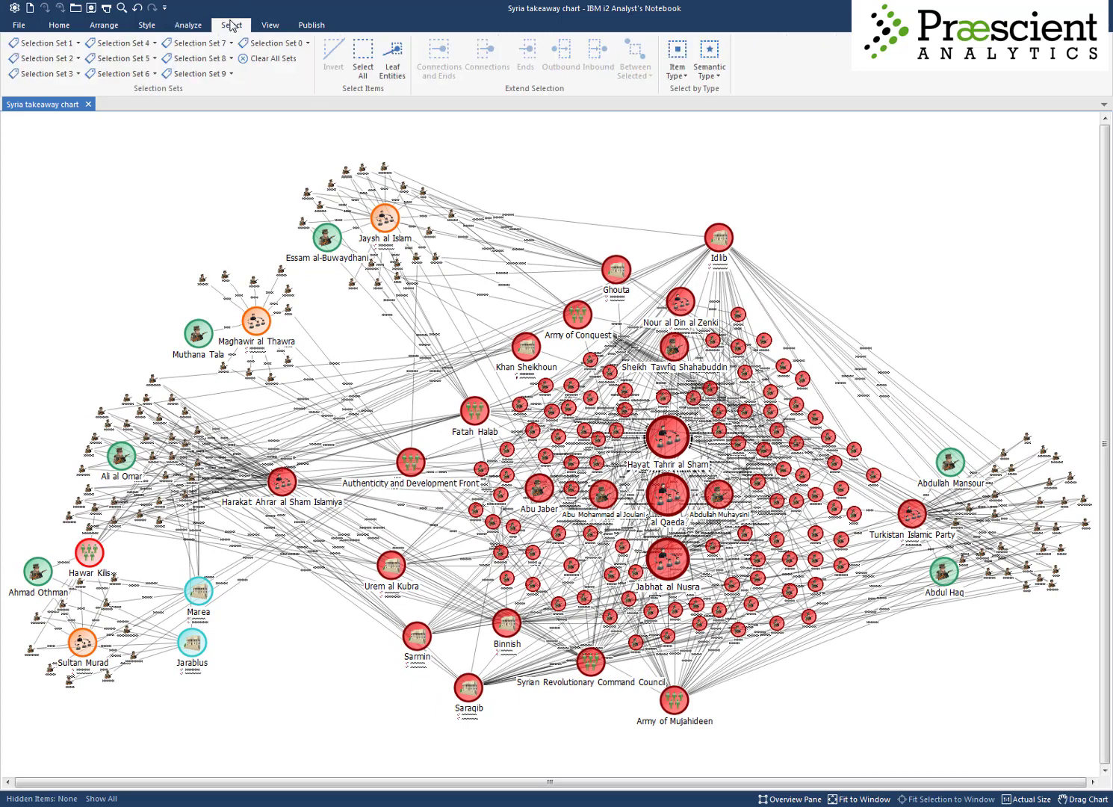
click(675, 441)
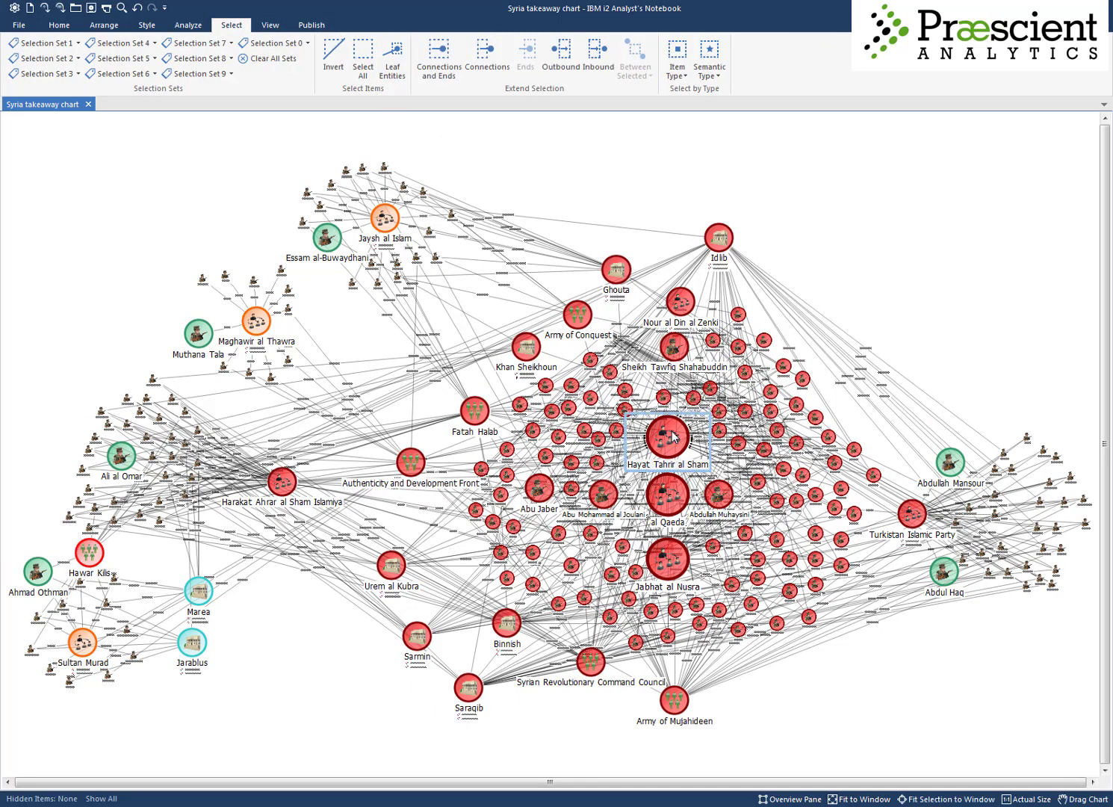
click(441, 68)
click(444, 72)
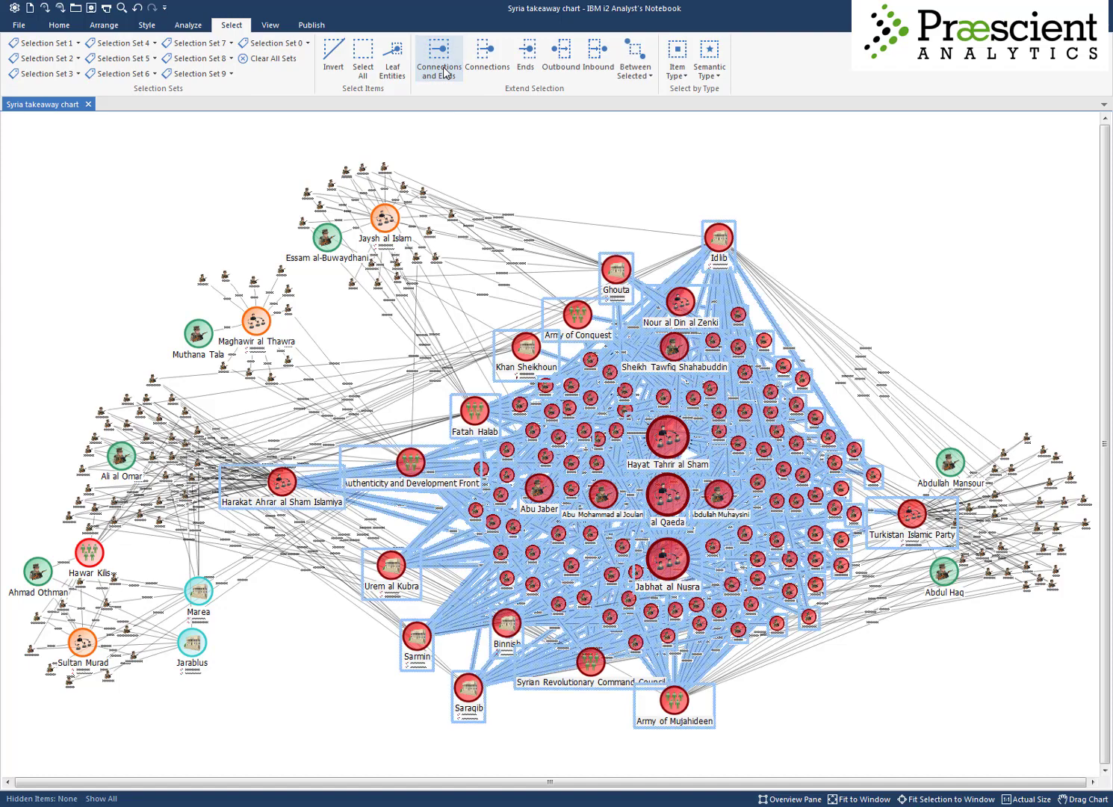